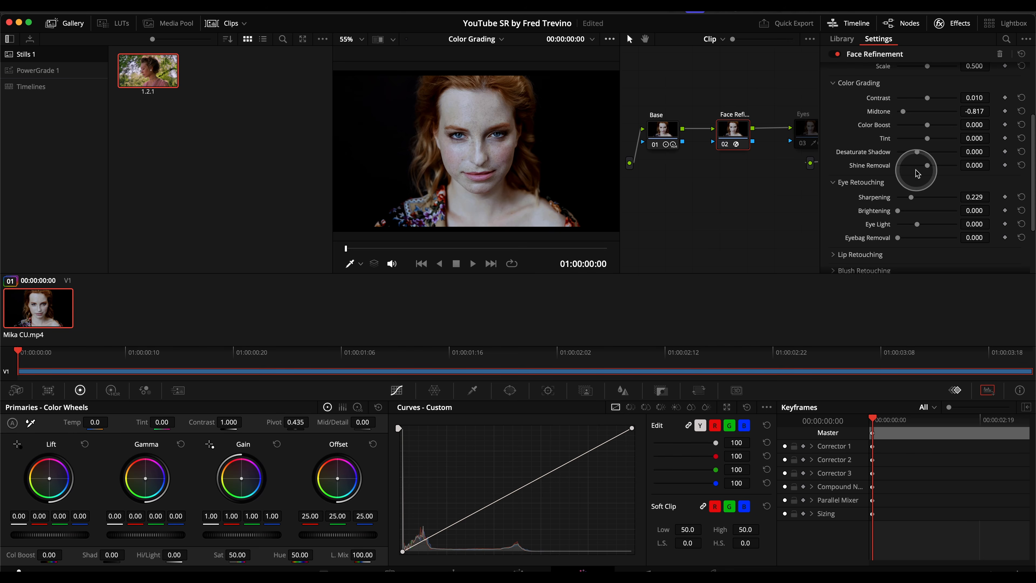
# - Review the Face Refinement effect's Eye Retouching settings and examine the eyes in the full-screen image
pyautogui.scroll(-2, 842, 177)
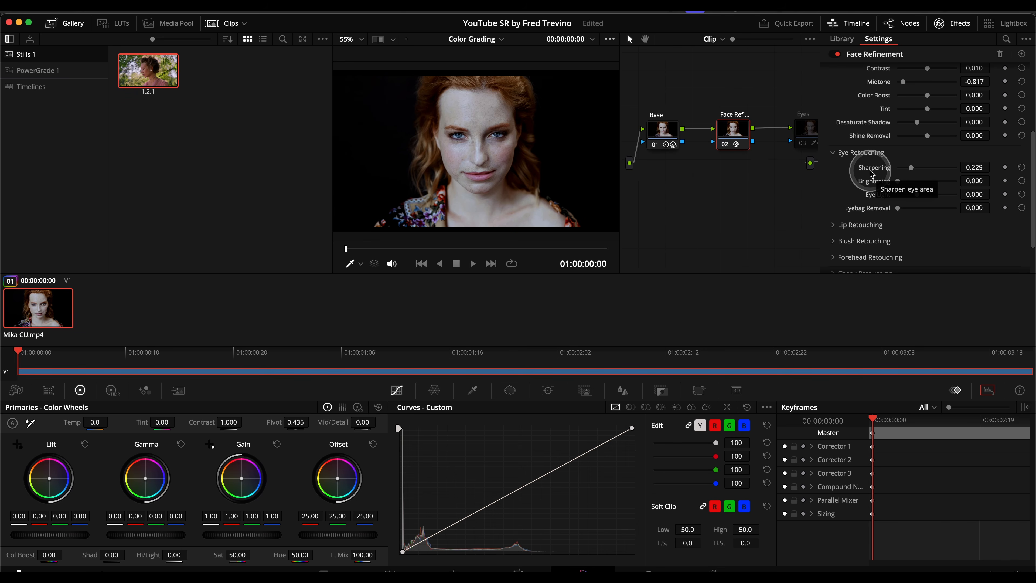
pyautogui.press('super+f')
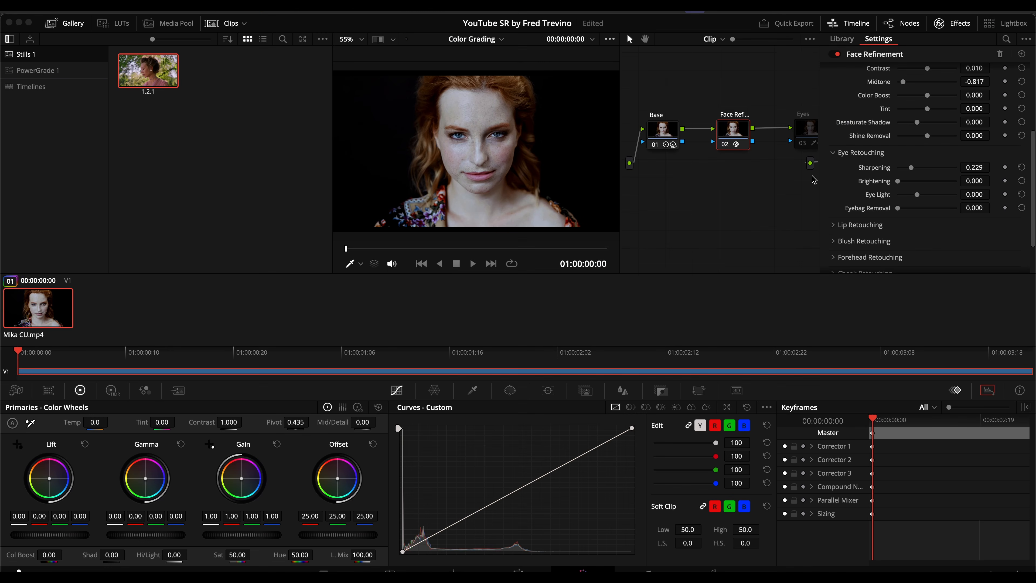
pyautogui.click(836, 174)
pyautogui.click(872, 170)
pyautogui.scroll(-3, 852, 176)
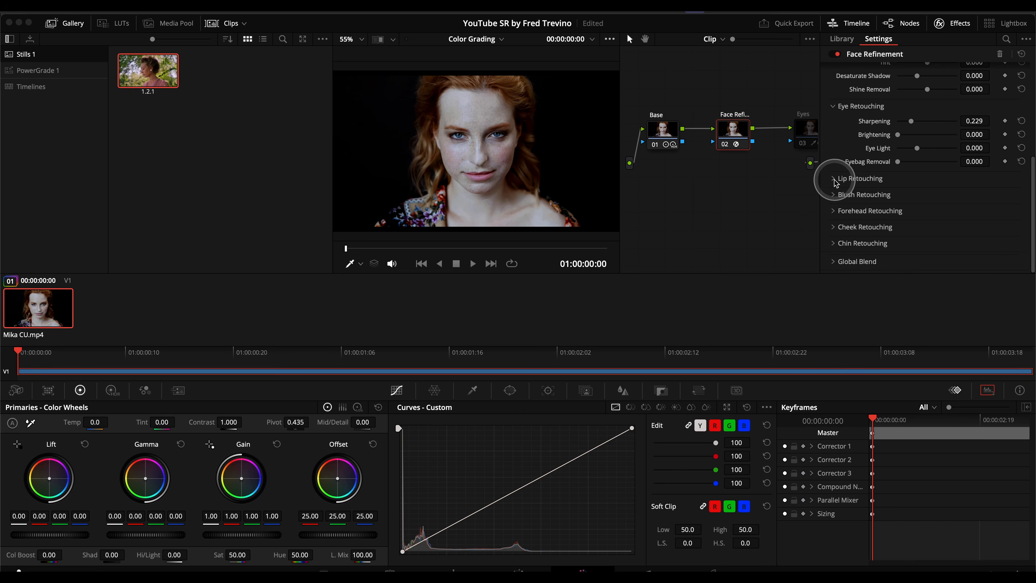
# - Expand Lip Retouching and compare the effect of its Saturation setting on the lips in the full-screen image
pyautogui.click(853, 177)
pyautogui.scroll(-3, 861, 176)
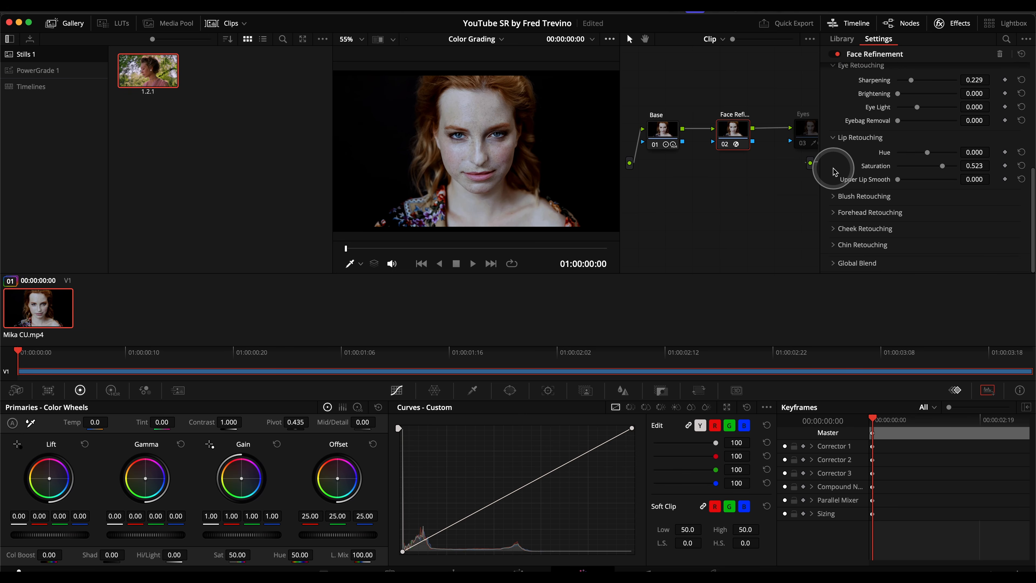
pyautogui.doubleClick(874, 171)
pyautogui.press('super+f')
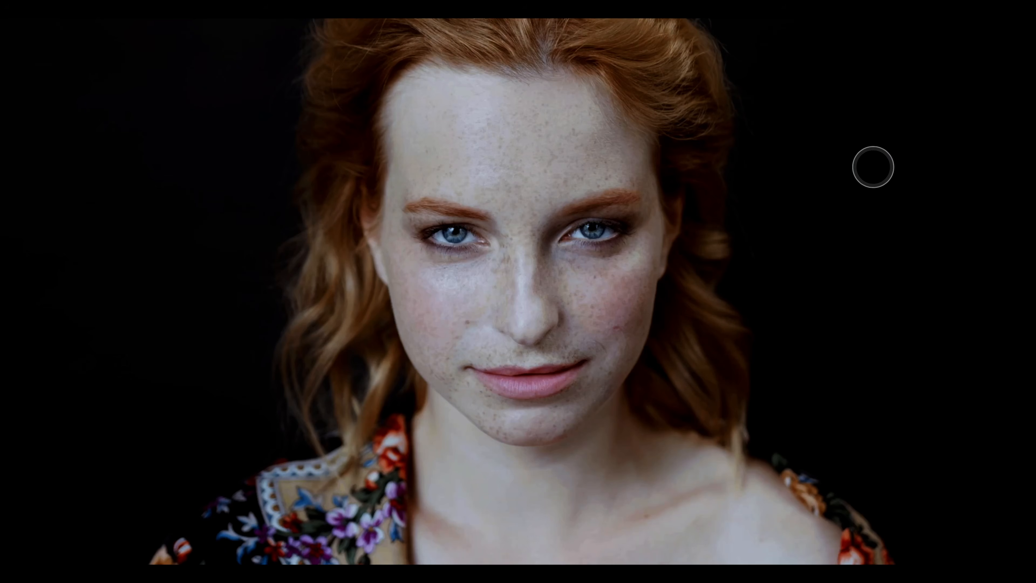
pyautogui.press('Escape')
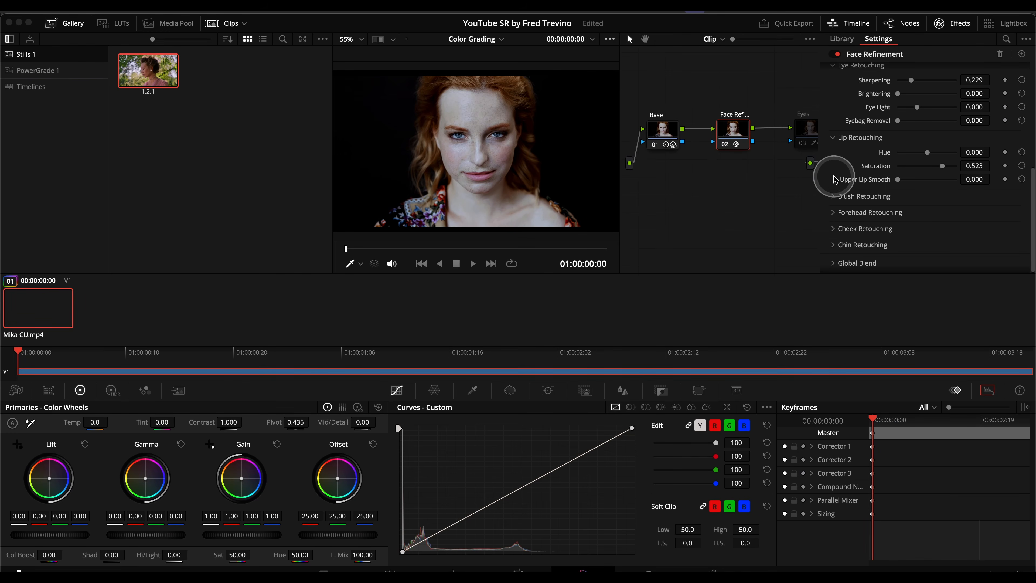
# - Look through the Blush Retouching settings and collapse that section again
pyautogui.click(834, 195)
pyautogui.scroll(-2, 829, 182)
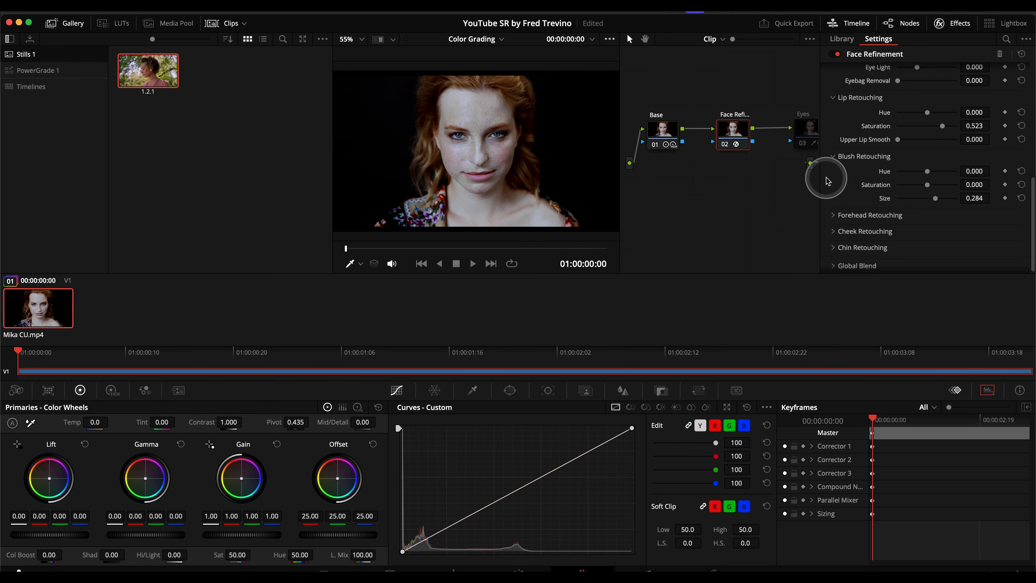
pyautogui.click(834, 157)
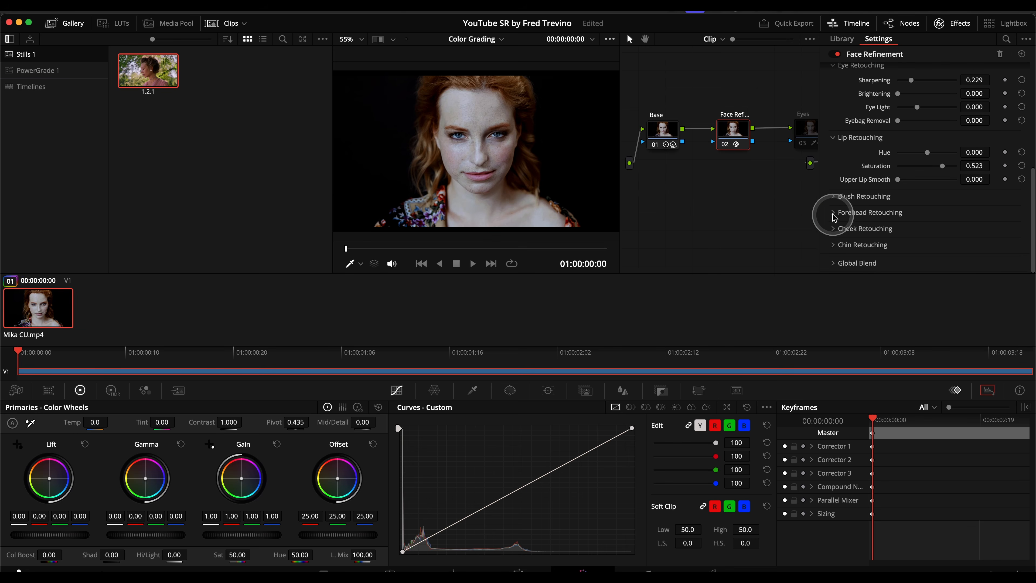
# - Expand Cheek Retouching and compare the effect of its Saturation setting on the cheeks in the full-screen image
pyautogui.click(834, 229)
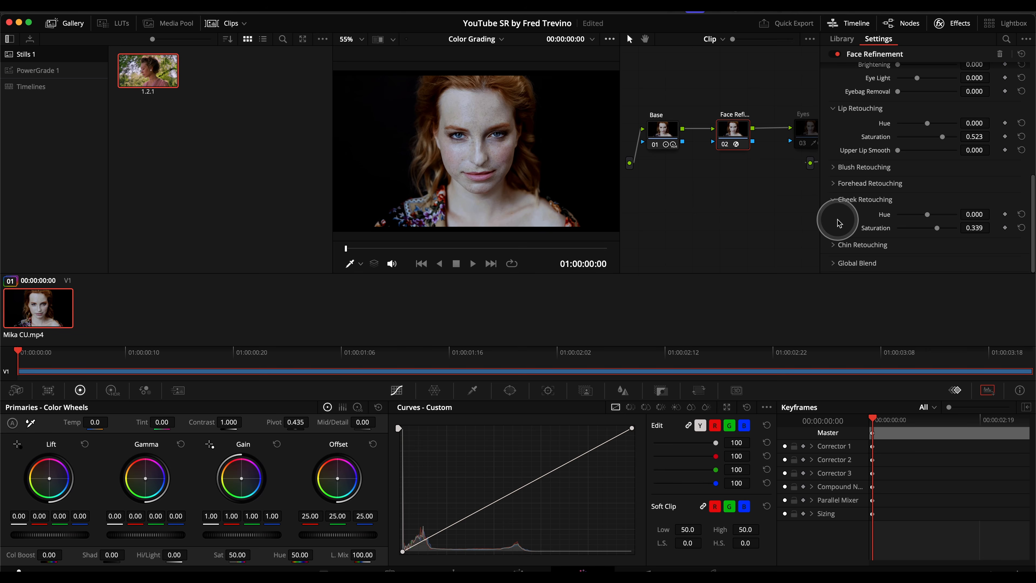
pyautogui.doubleClick(883, 230)
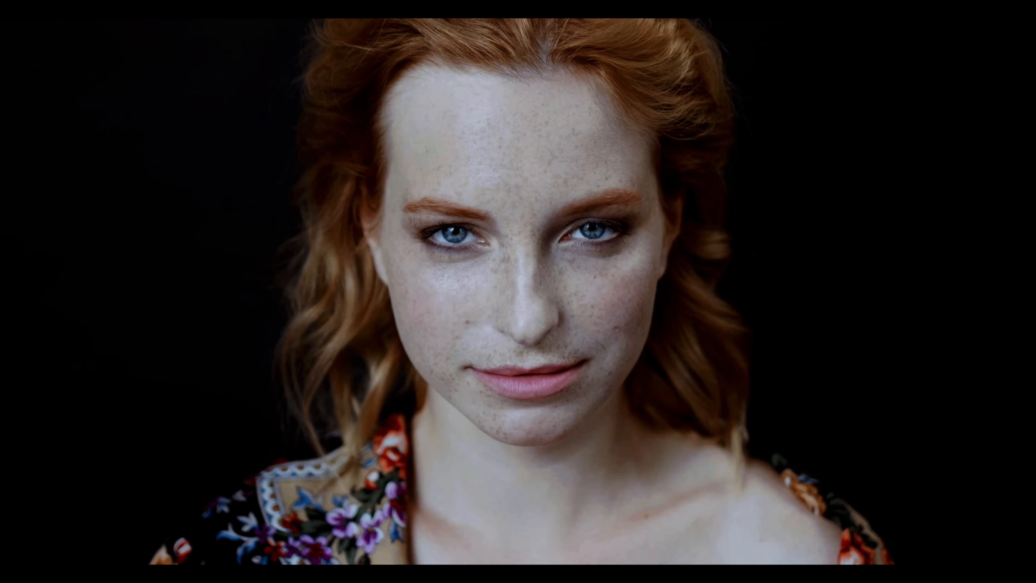
pyautogui.moveTo(677, 220)
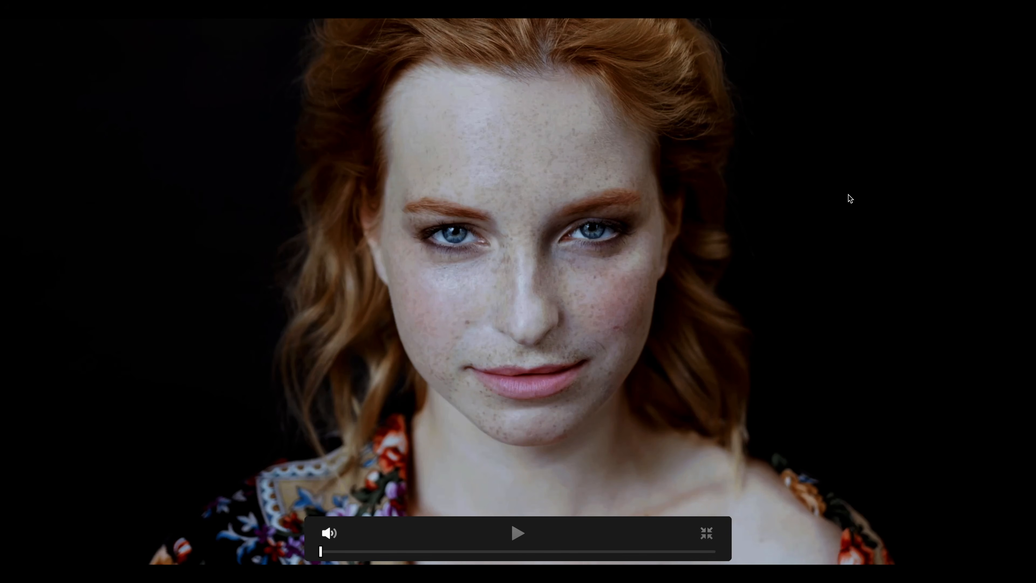
pyautogui.click(689, 337)
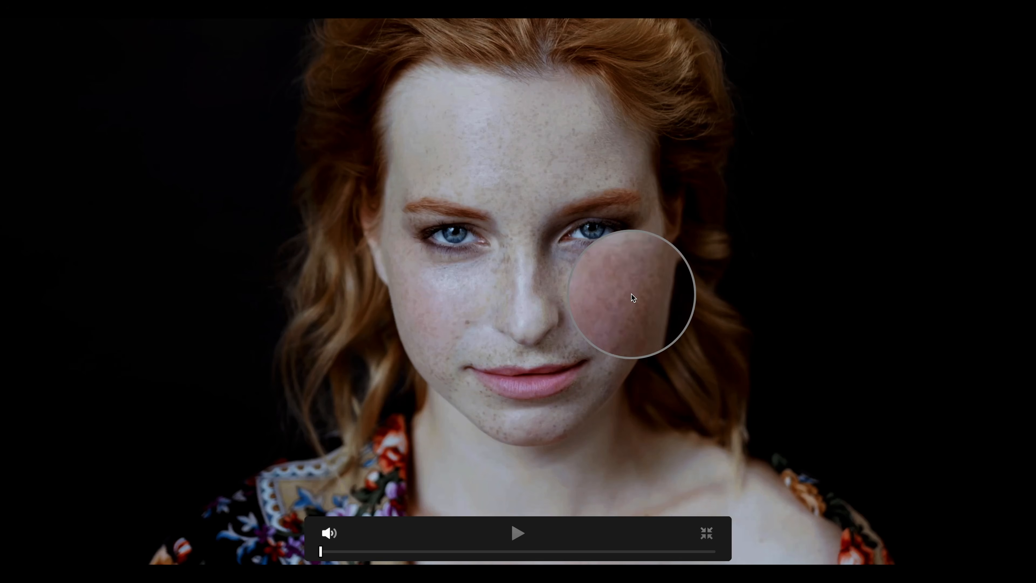
pyautogui.moveTo(633, 297); pyautogui.dragTo(611, 317)
pyautogui.click(886, 237)
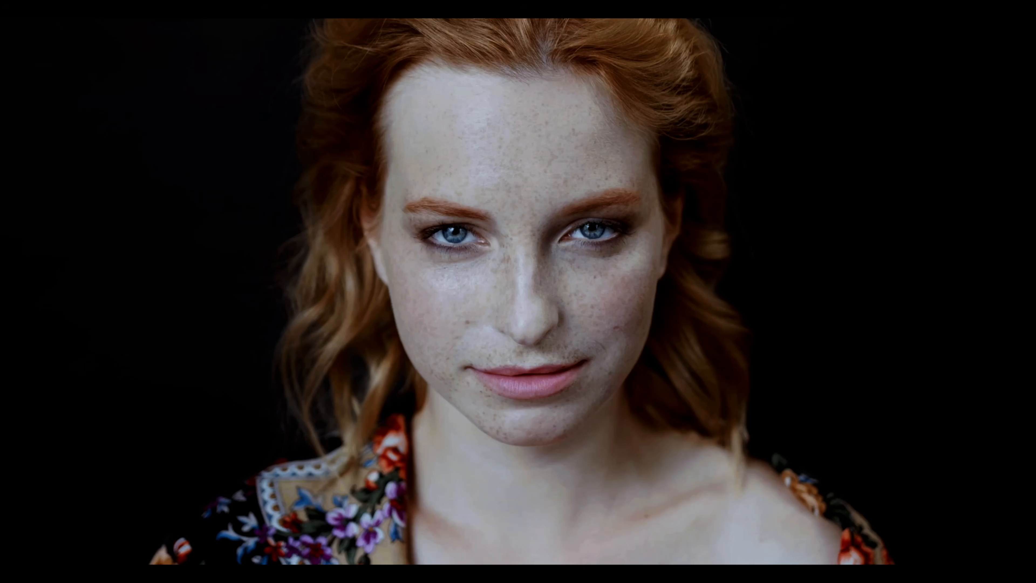
pyautogui.click(884, 231)
pyautogui.press('Escape')
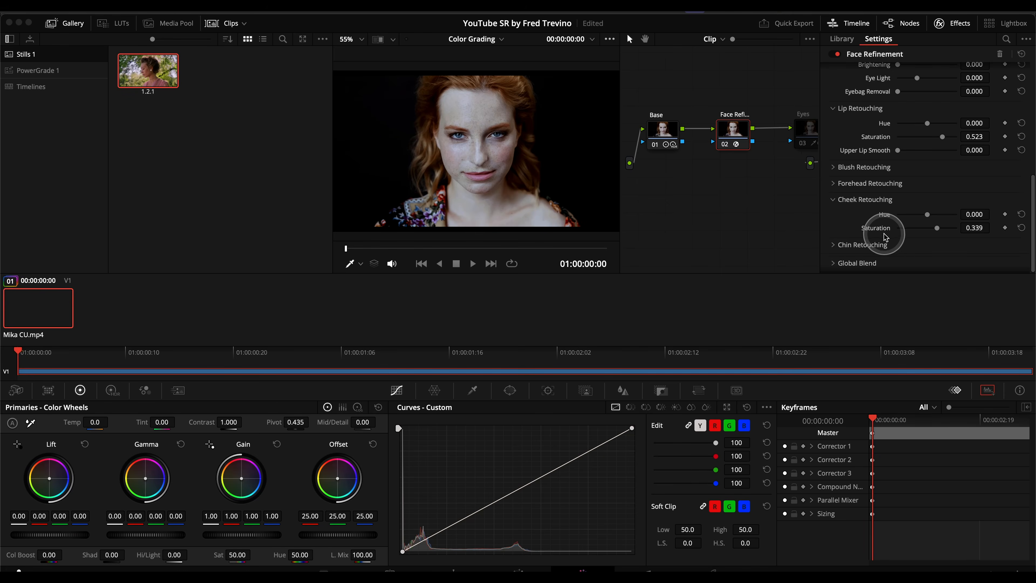
# - Expand Global Blend and compare the overall retouching of the eyes, lips and cheeks in the full-screen image
pyautogui.click(789, 207)
pyautogui.click(1006, 256)
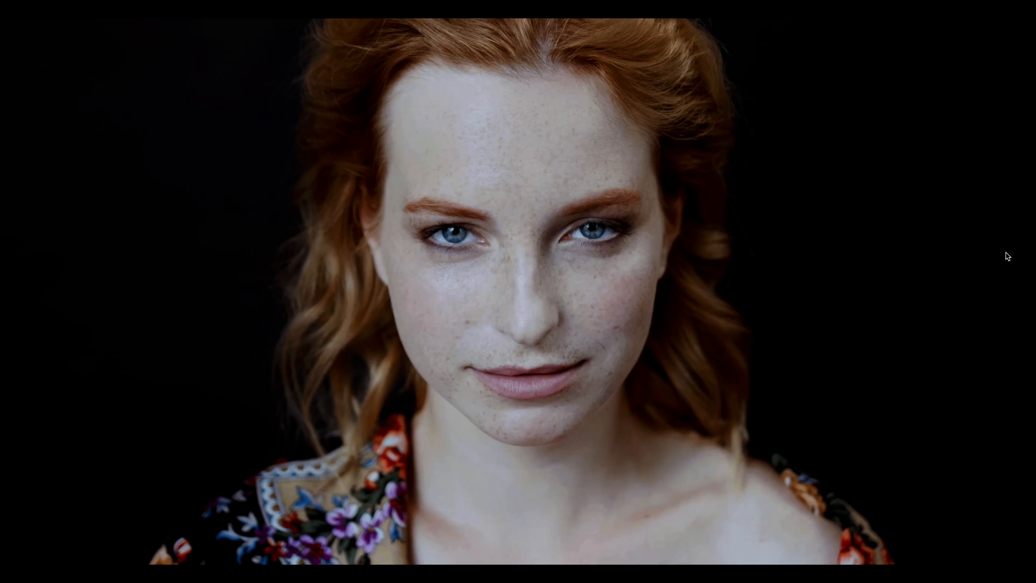
pyautogui.click(1007, 256)
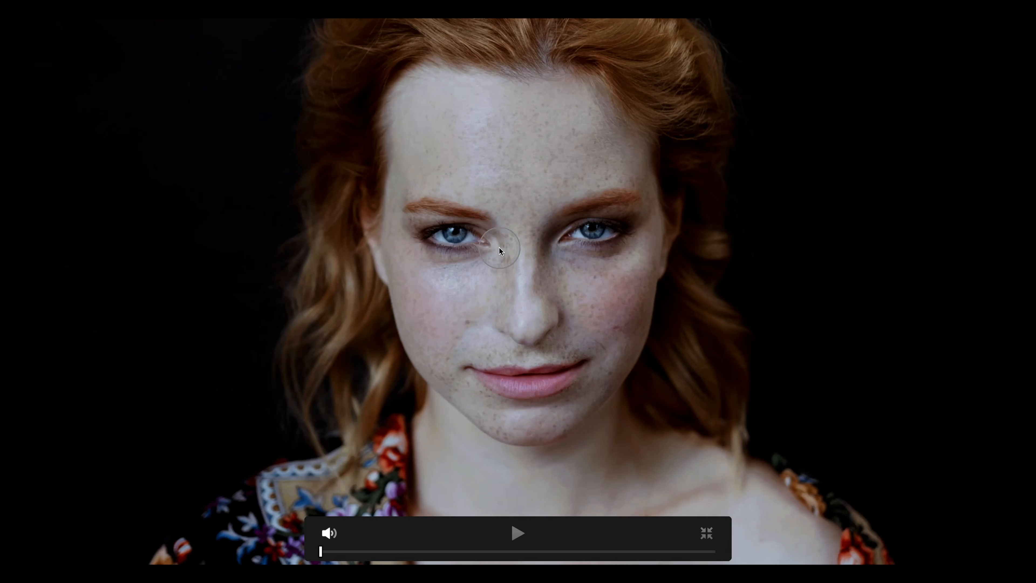
pyautogui.click(449, 245)
pyautogui.click(571, 370)
pyautogui.click(634, 335)
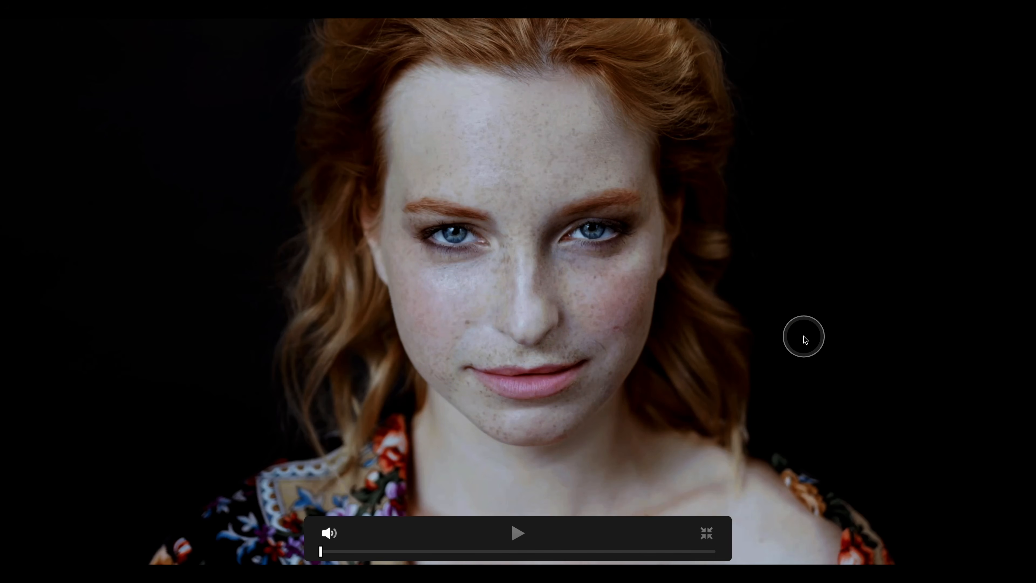
pyautogui.press('Escape')
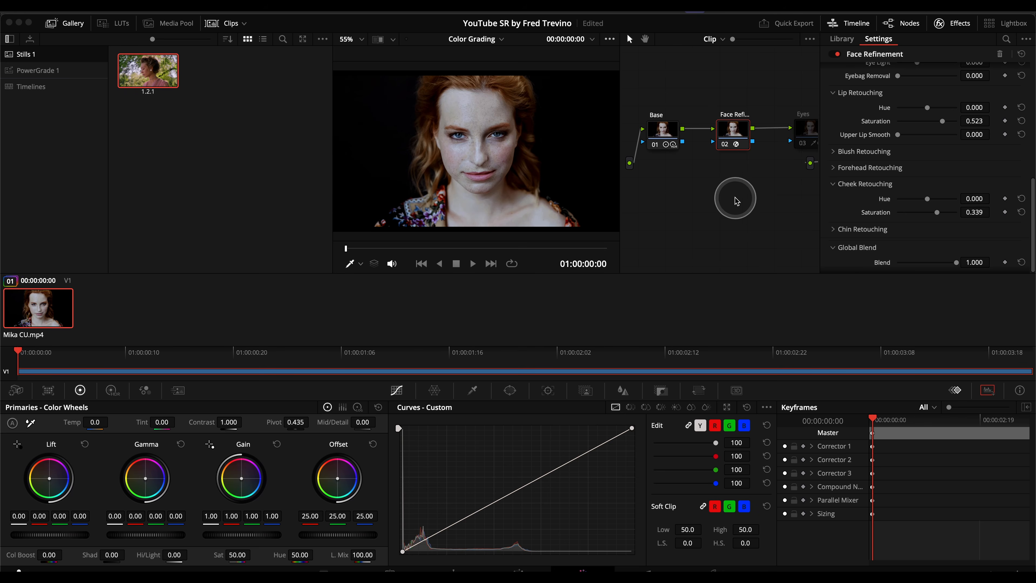
# - Disable and re-enable the Face Refinement node to compare the face before and after the retouching
pyautogui.click(741, 124)
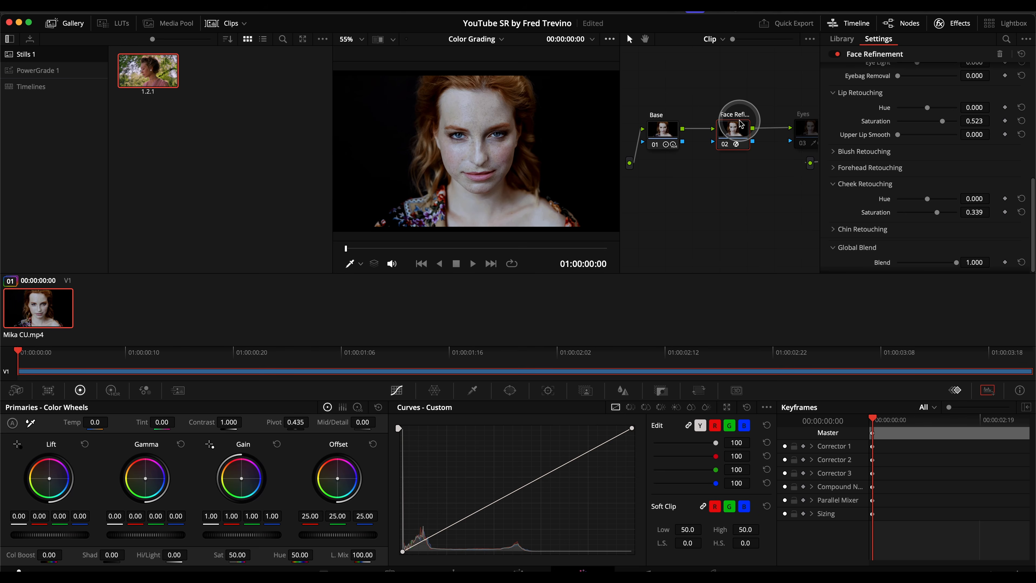
pyautogui.press('super+d')
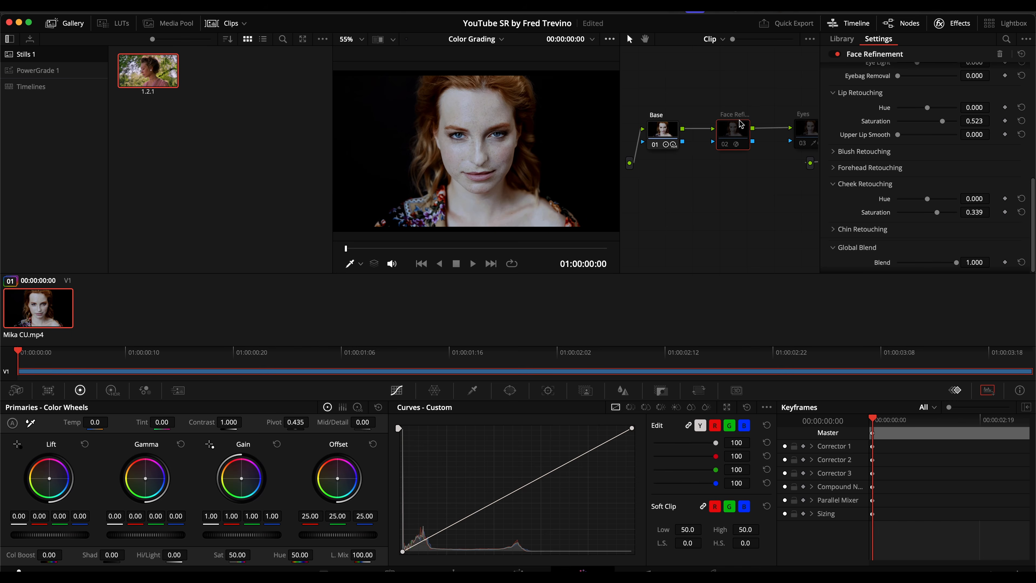
pyautogui.press('super+d')
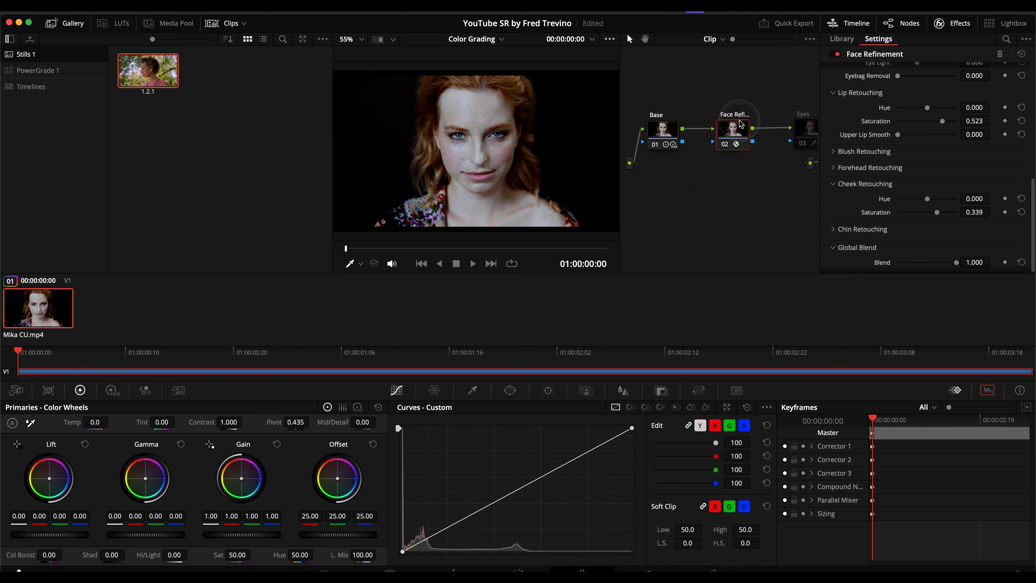
# - Close the effect settings to reveal the whole node graph and move the Eyes node slightly closer to the Face Refinement node
pyautogui.click(945, 32)
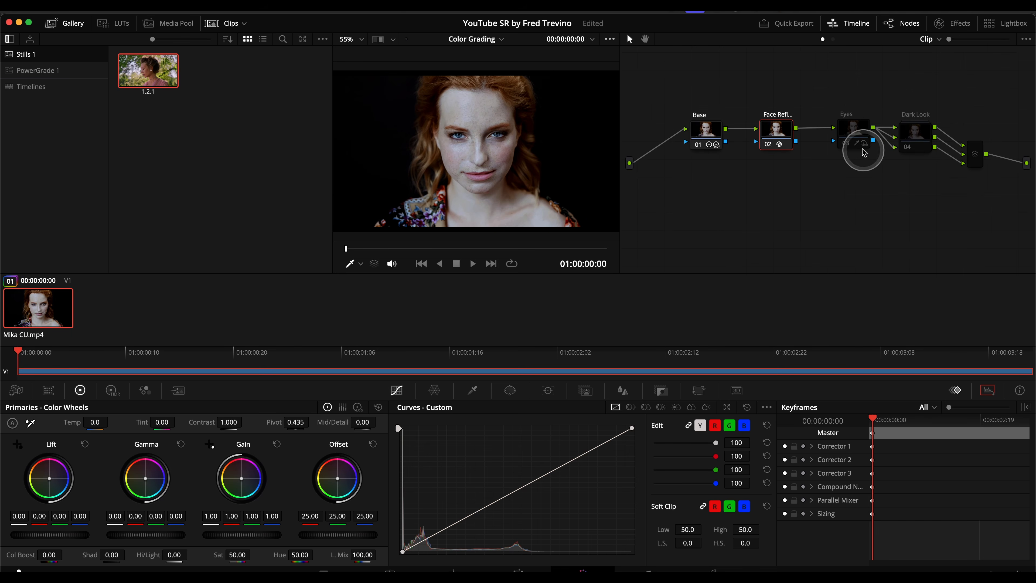
pyautogui.click(832, 133)
pyautogui.moveTo(832, 134); pyautogui.dragTo(843, 136)
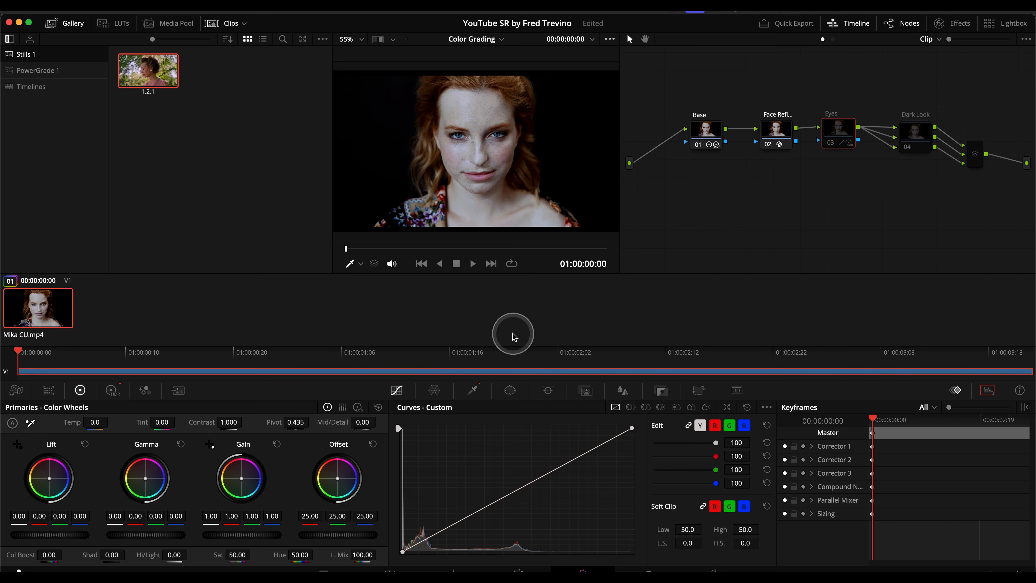
# - Show the Eyes node's 3D Qualifier, enable the node and highlight its selection on the frame at 01:00:00:11
pyautogui.click(478, 391)
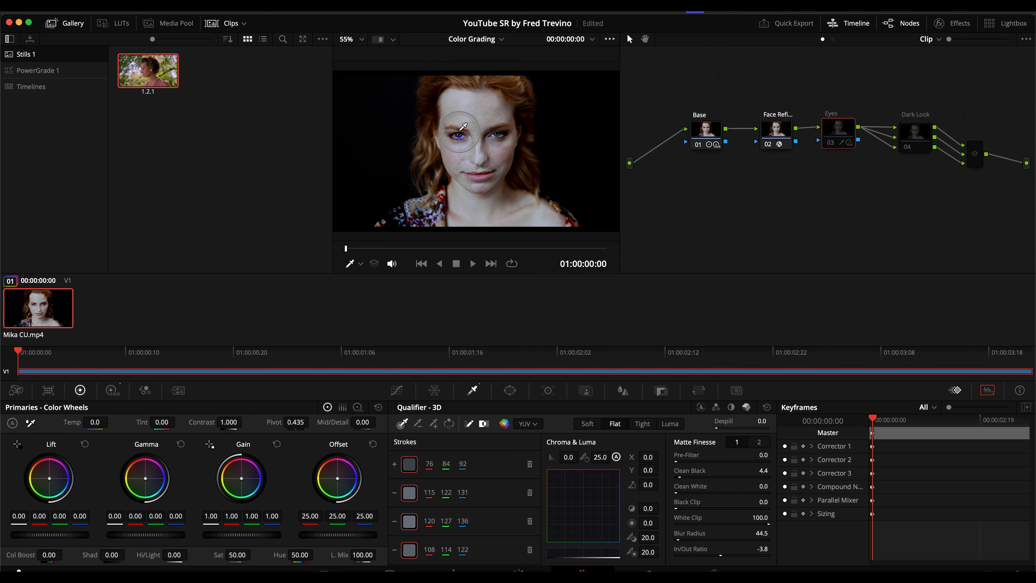
pyautogui.scroll(5, 462, 129)
pyautogui.press('space')
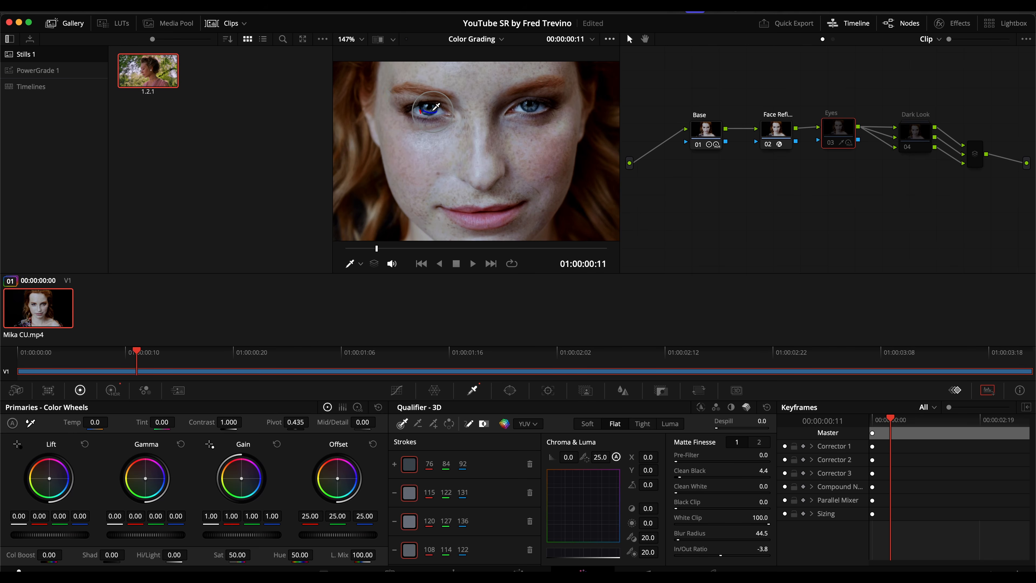
pyautogui.press('super+w')
pyautogui.hotkey('shift', 'h')
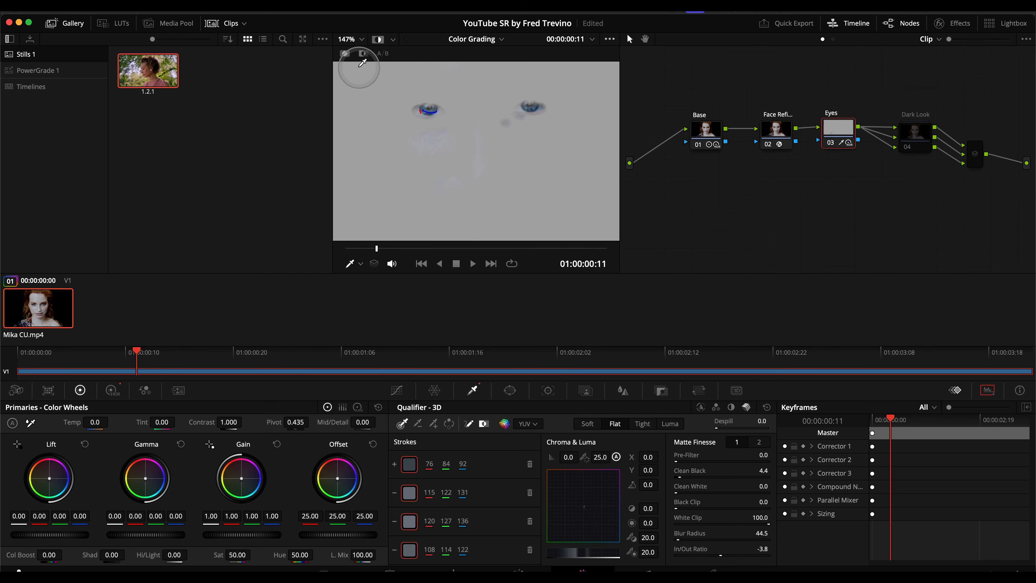
# - Fit the image in the viewer, examine the Eyes node's highlighted selection full screen and turn the highlight off
pyautogui.click(347, 42)
pyautogui.click(348, 57)
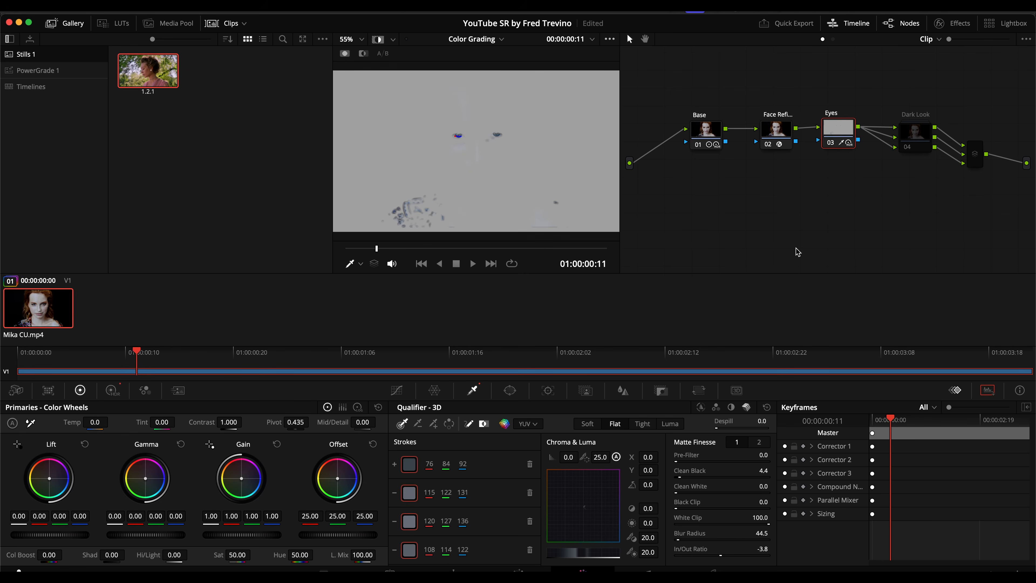
pyautogui.press('super+f')
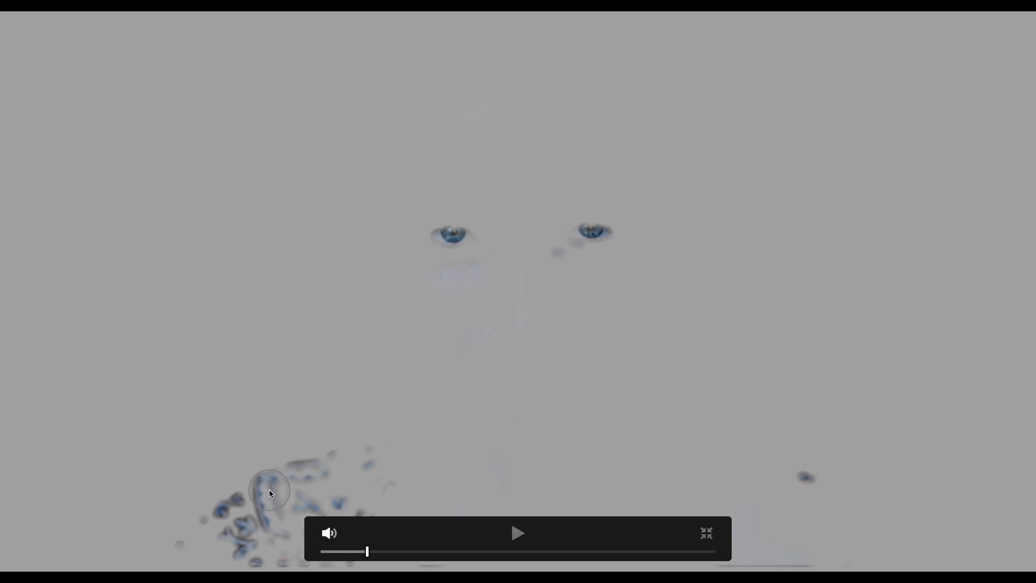
pyautogui.press('Escape')
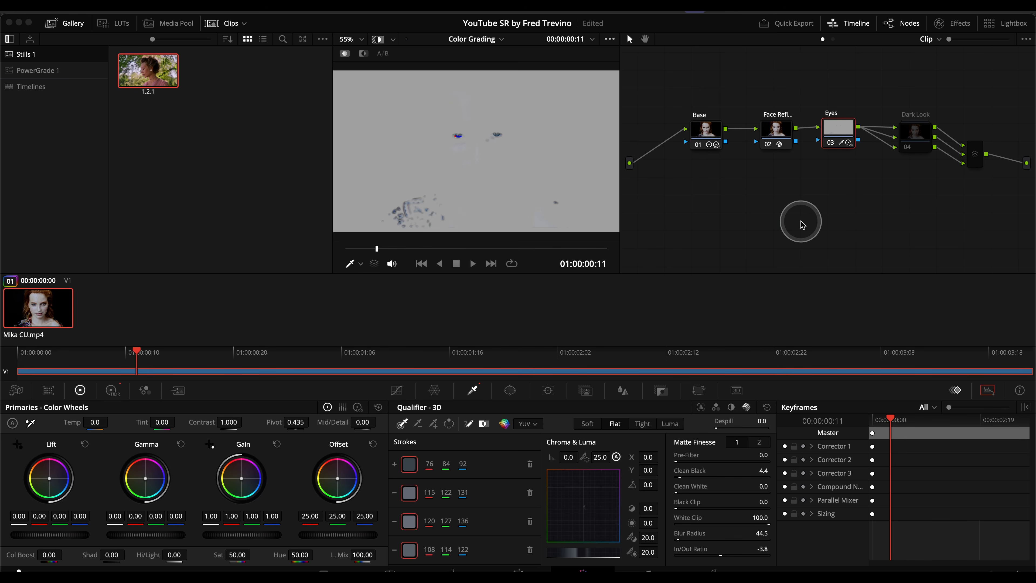
pyautogui.hotkey('shift', 'h')
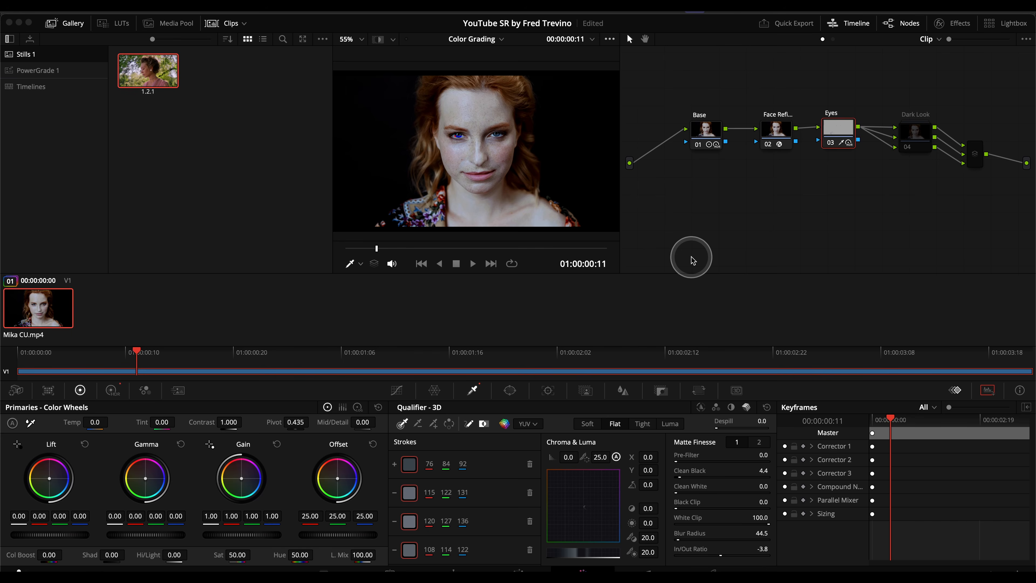
# - Examine the eye correction on the full-screen image with the Eyes node enabled
pyautogui.press('super+f')
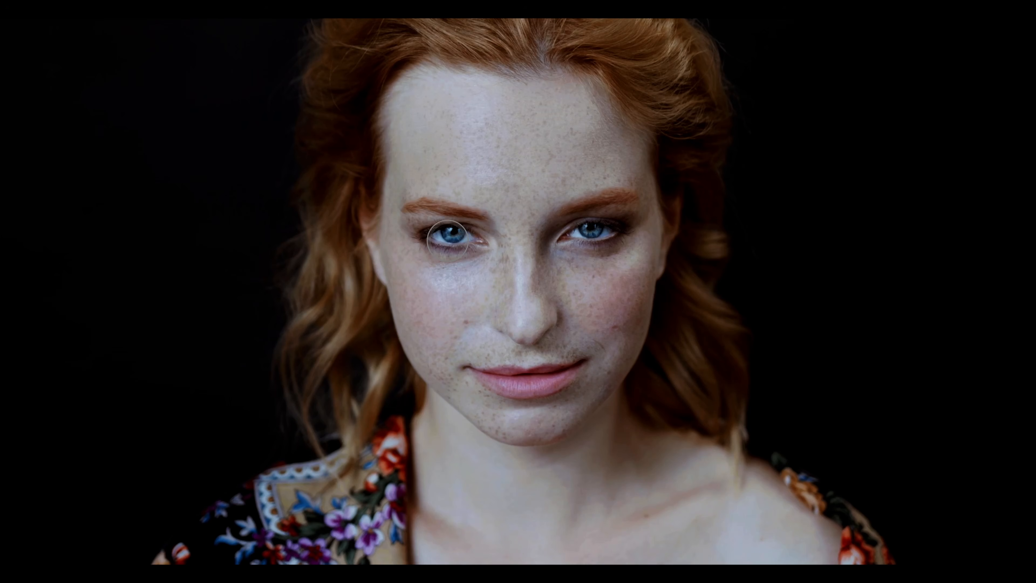
pyautogui.moveTo(793, 262)
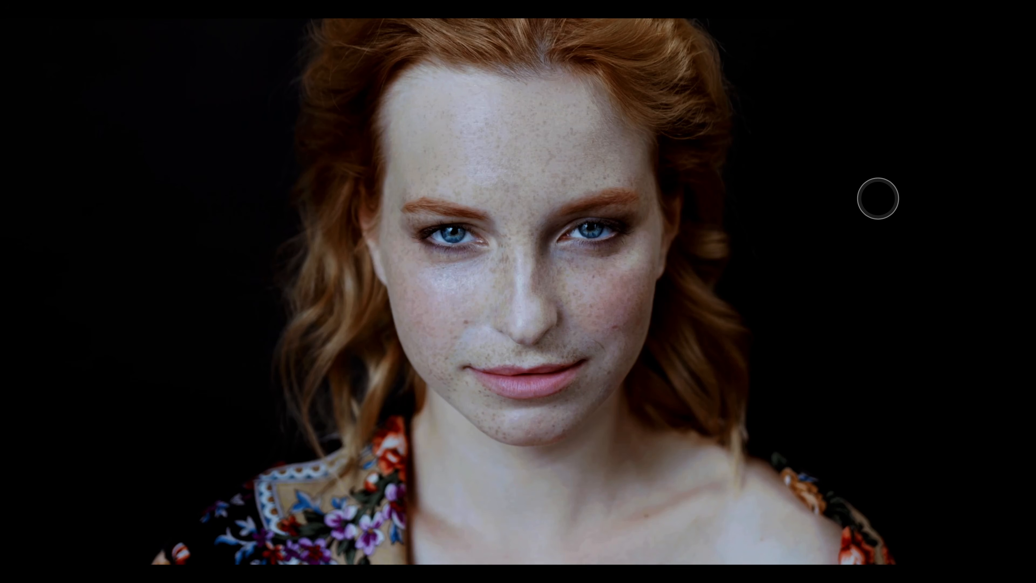
pyautogui.press('Escape')
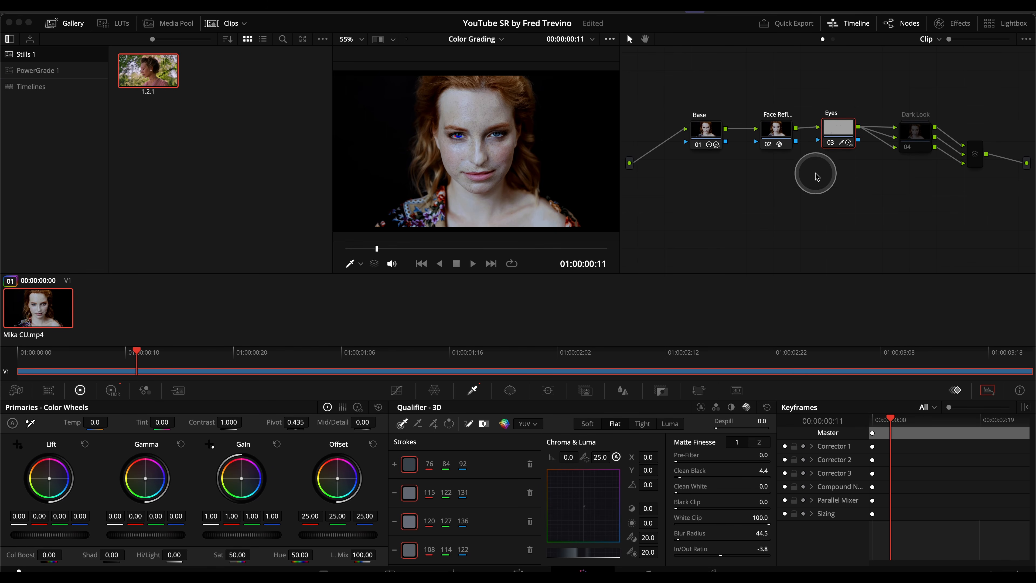
# - Review the Base node's primary corrections and select the Dark Look node
pyautogui.click(706, 132)
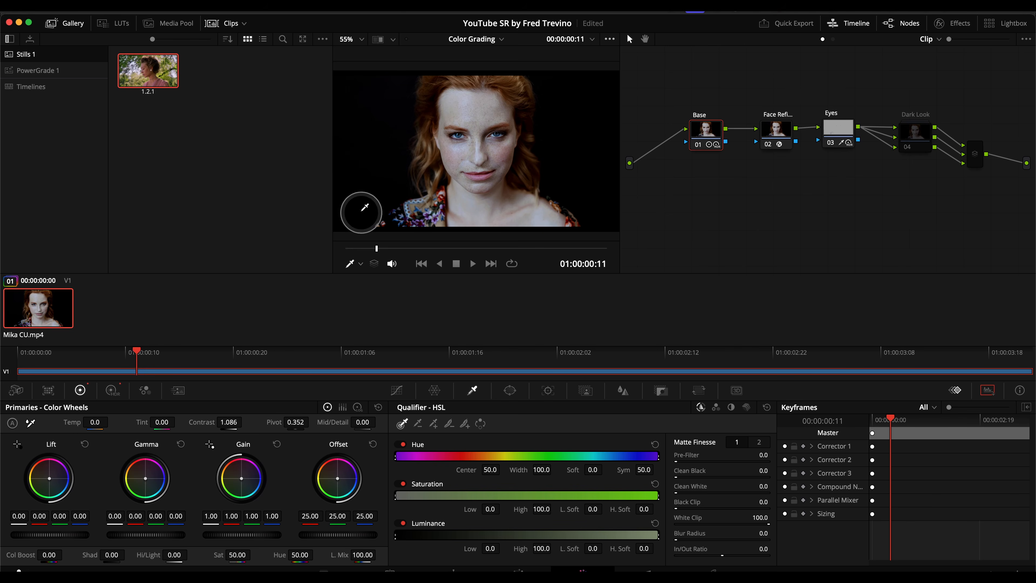
pyautogui.click(914, 138)
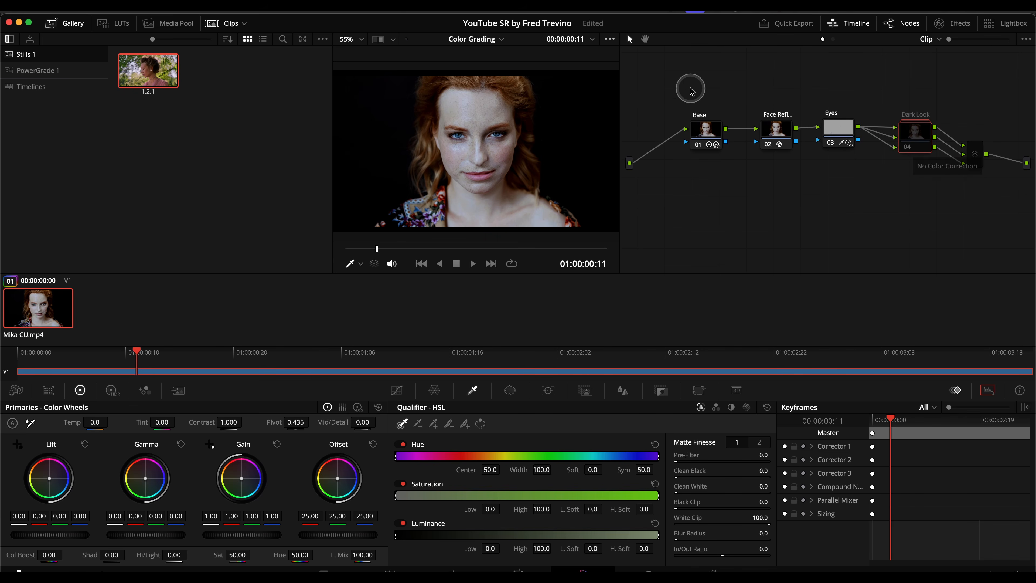
# - Show the compound node option for the selected grade nodes and enable the Dark Look node
pyautogui.rightClick(837, 138)
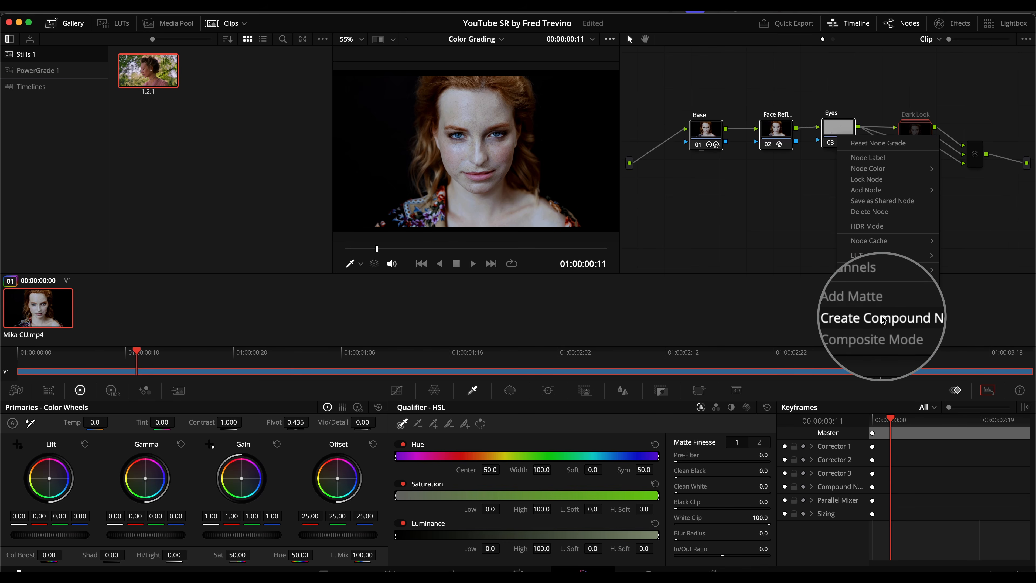
pyautogui.click(862, 195)
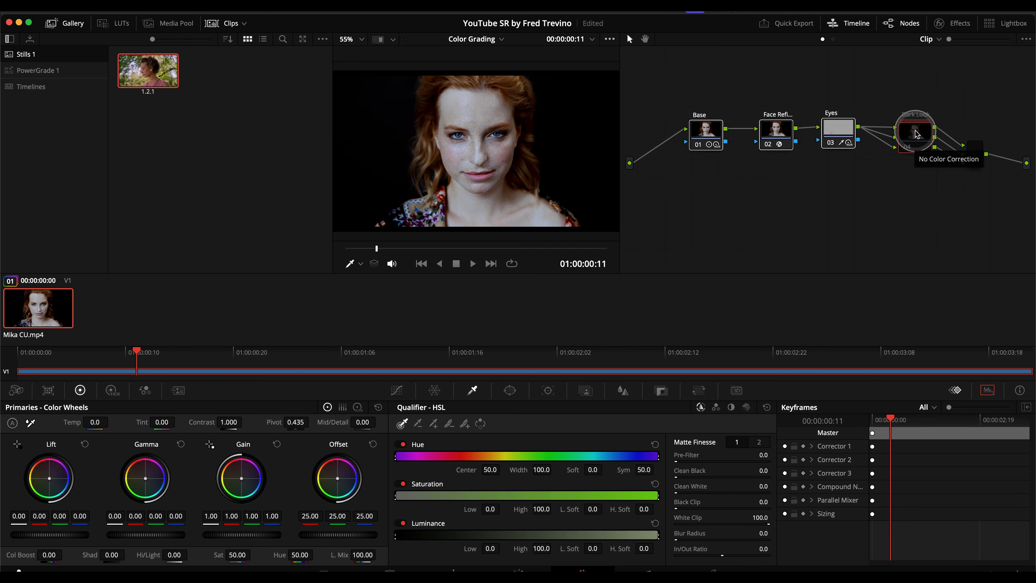
pyautogui.press('super+d')
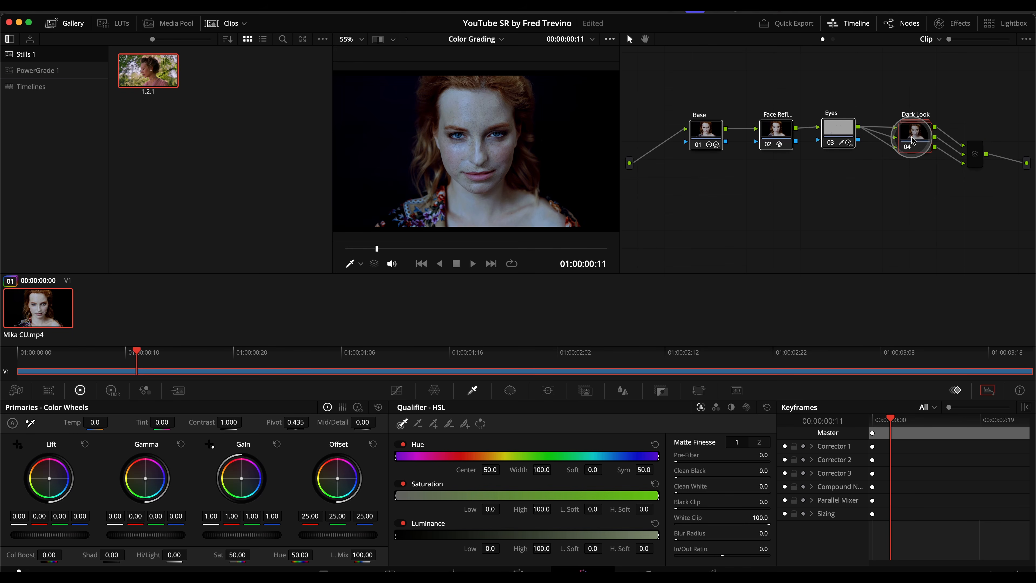
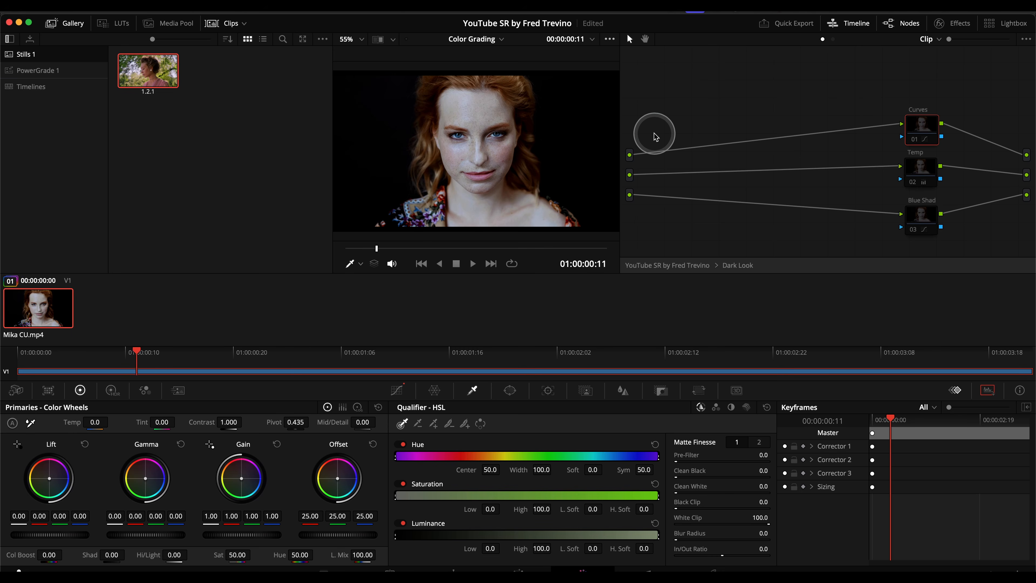
# - Review the Curves node's custom curve inside Dark Look, comparing its midpoint with the skin tones on the face
pyautogui.click(402, 393)
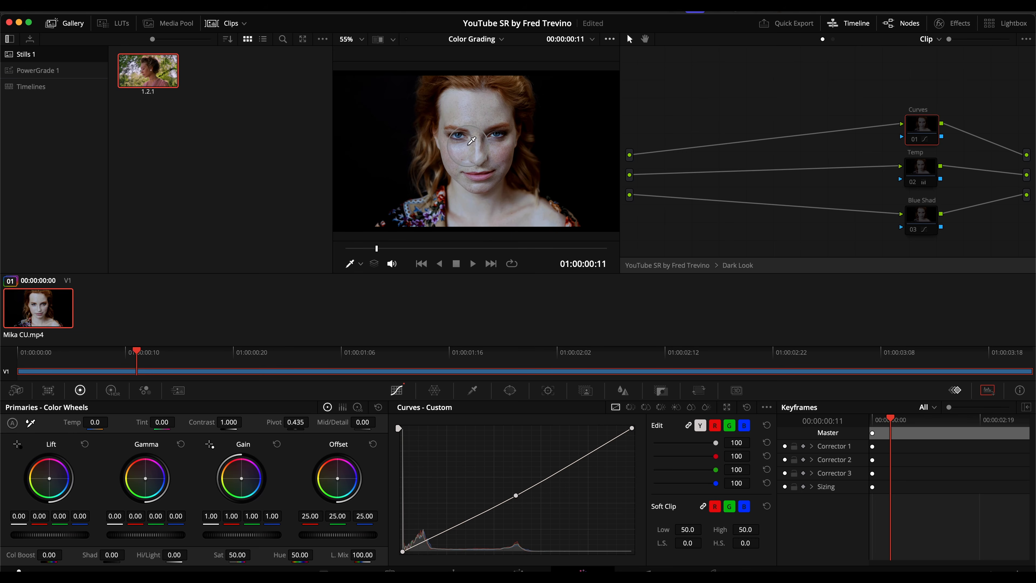
pyautogui.scroll(5, 472, 102)
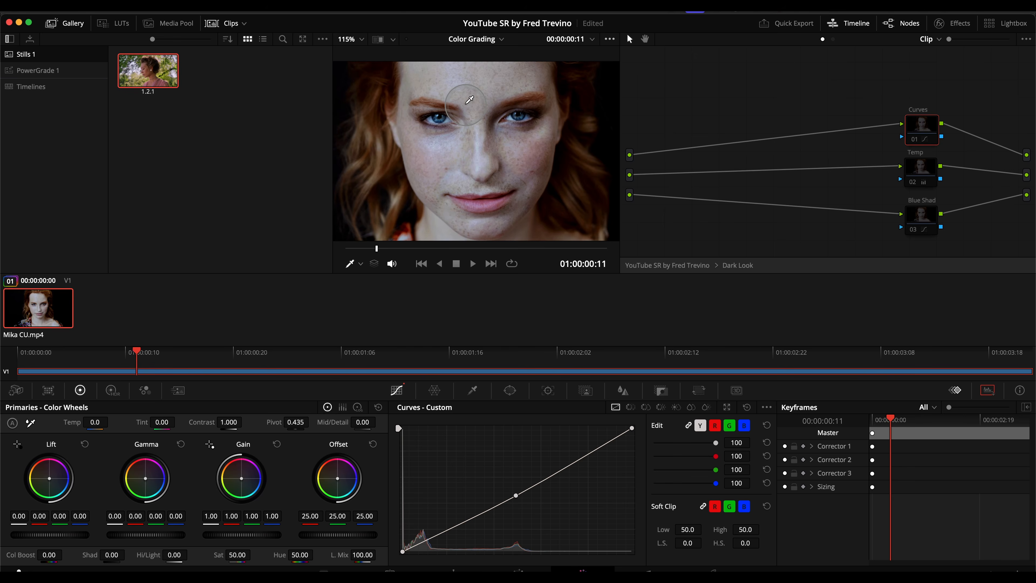
pyautogui.scroll(-5, 470, 100)
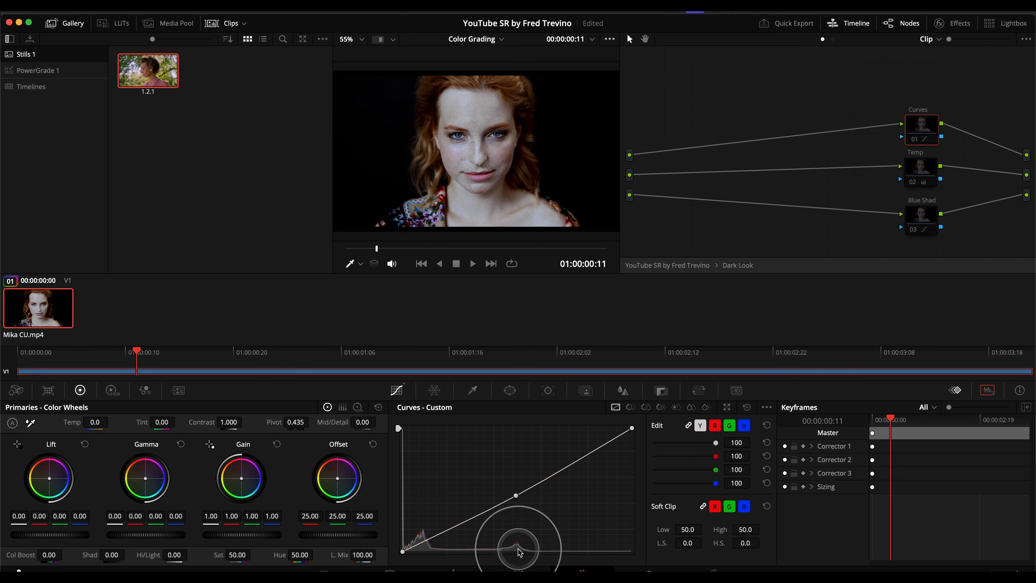
pyautogui.click(519, 505)
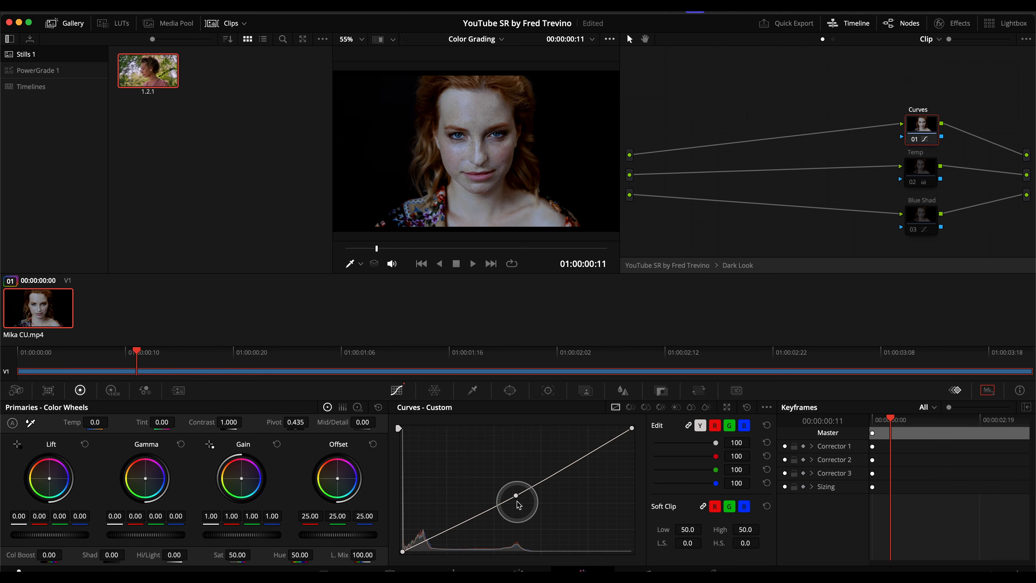
pyautogui.press('super+d')
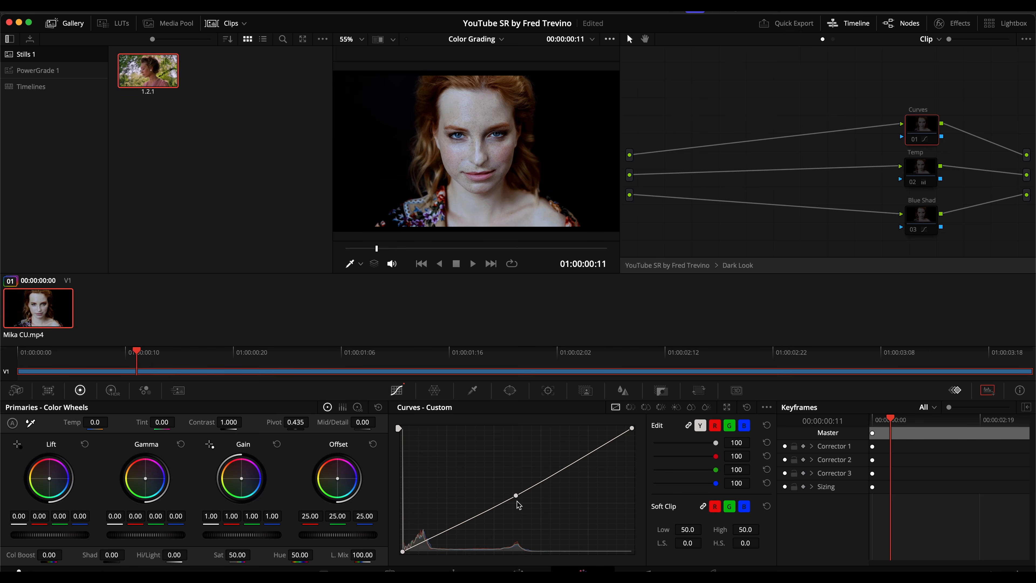
# - Compare the full-screen image with the Curves node off and on, leaving the node enabled
pyautogui.press('super+f')
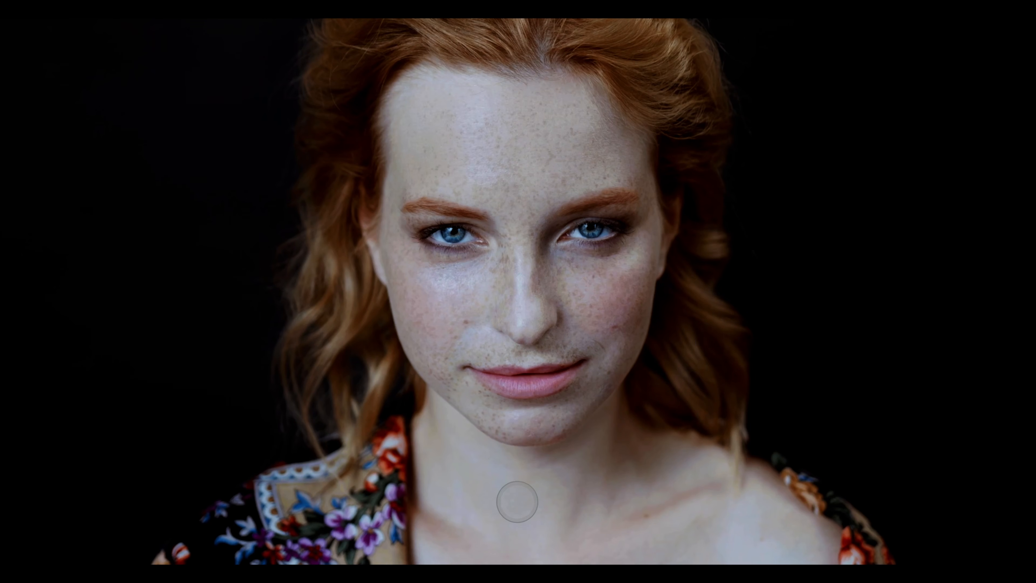
pyautogui.press('super+d')
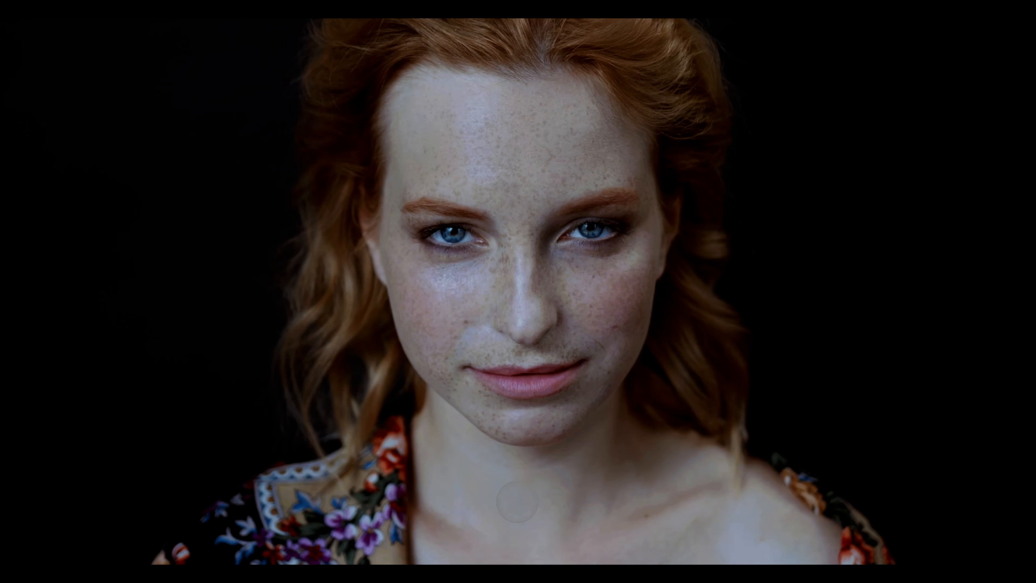
pyautogui.press('super+d')
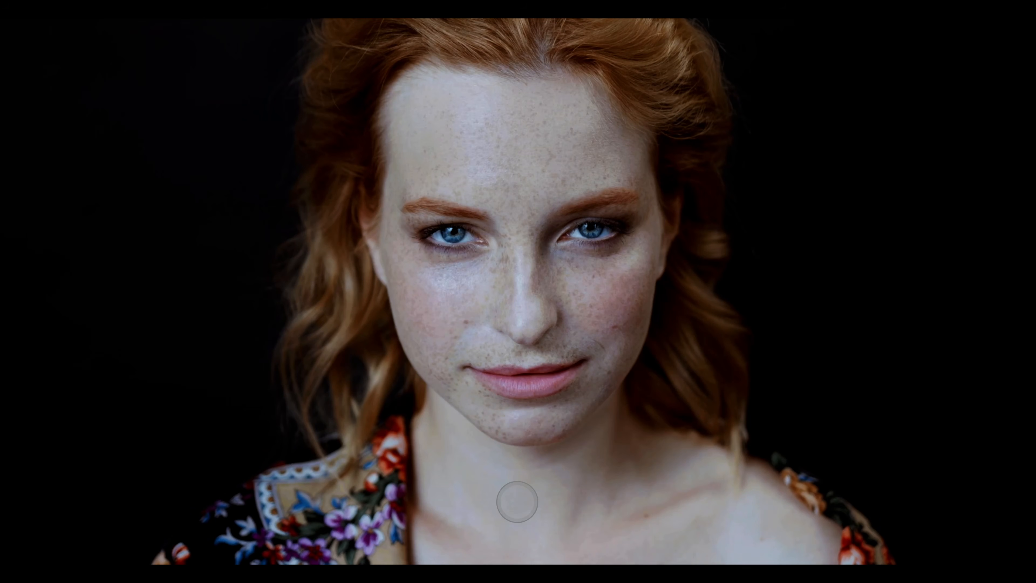
pyautogui.press('super+d')
pyautogui.press('super+f')
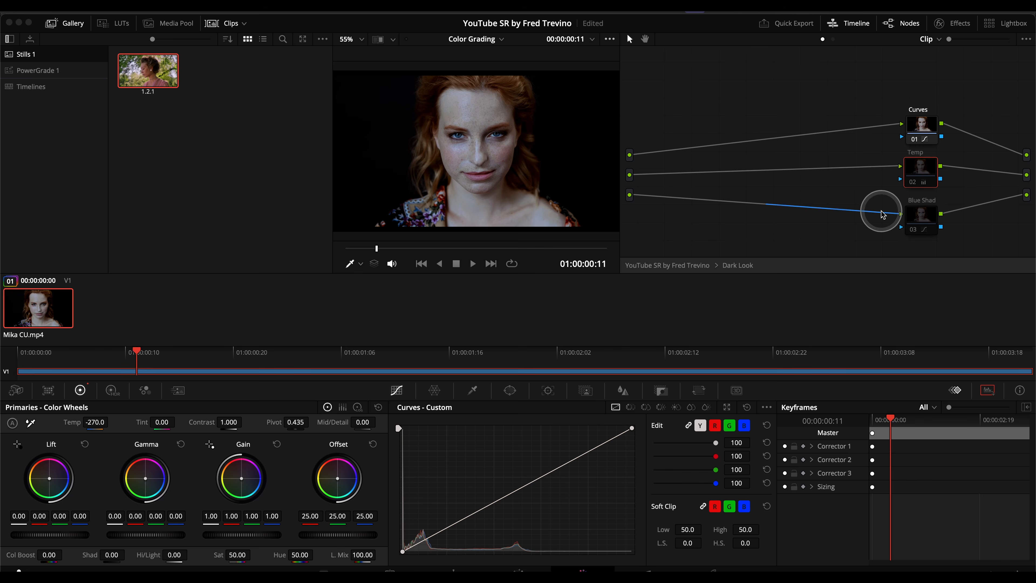
# - Enable the Temp node and show its primary color wheels with the temperature adjustment
pyautogui.click(930, 170)
pyautogui.press('super+d')
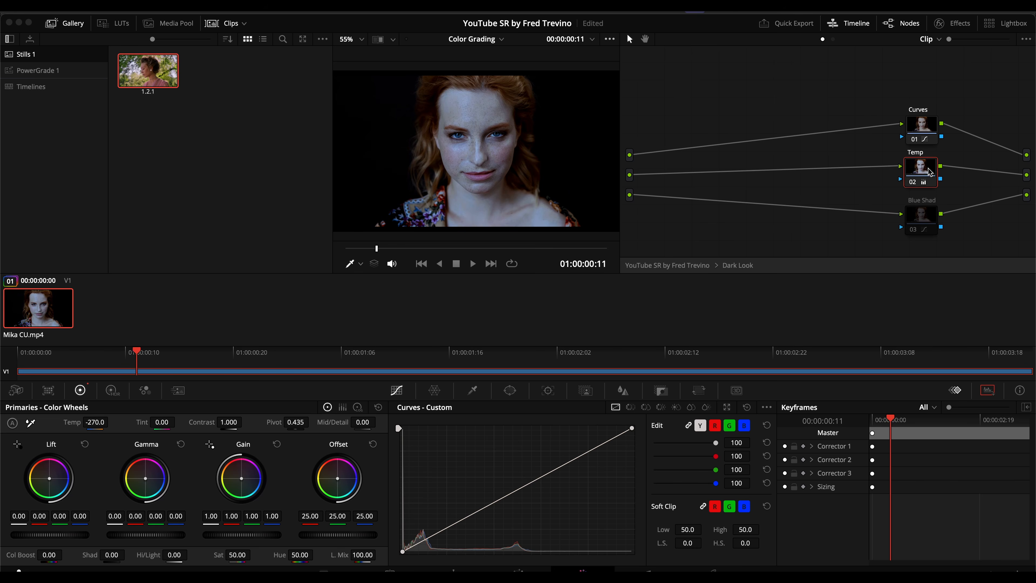
pyautogui.click(84, 389)
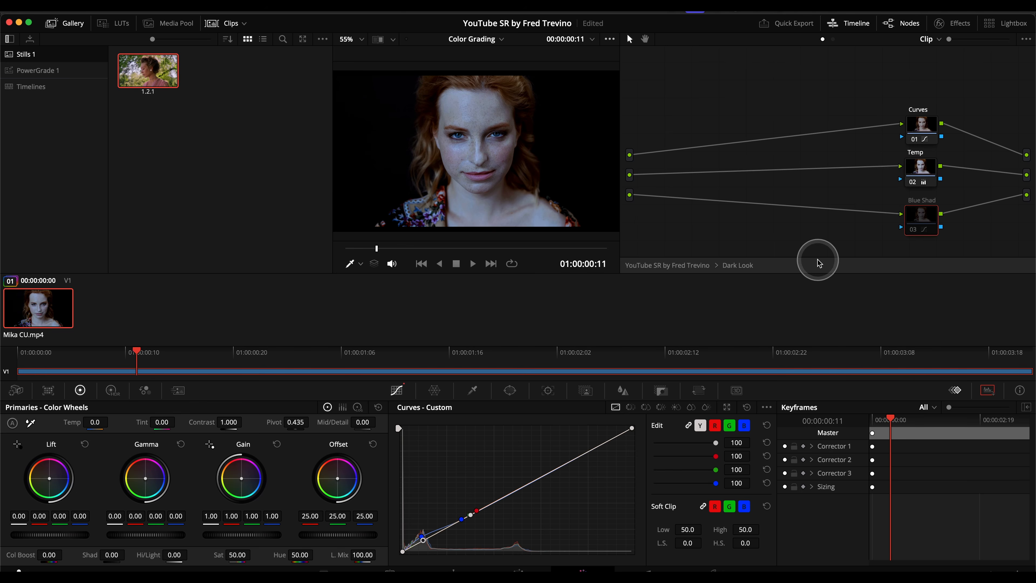
# - Unlink the Blue Shad node's curve channels and examine the blue channel in an enlarged Custom curve against the dark background
pyautogui.click(933, 223)
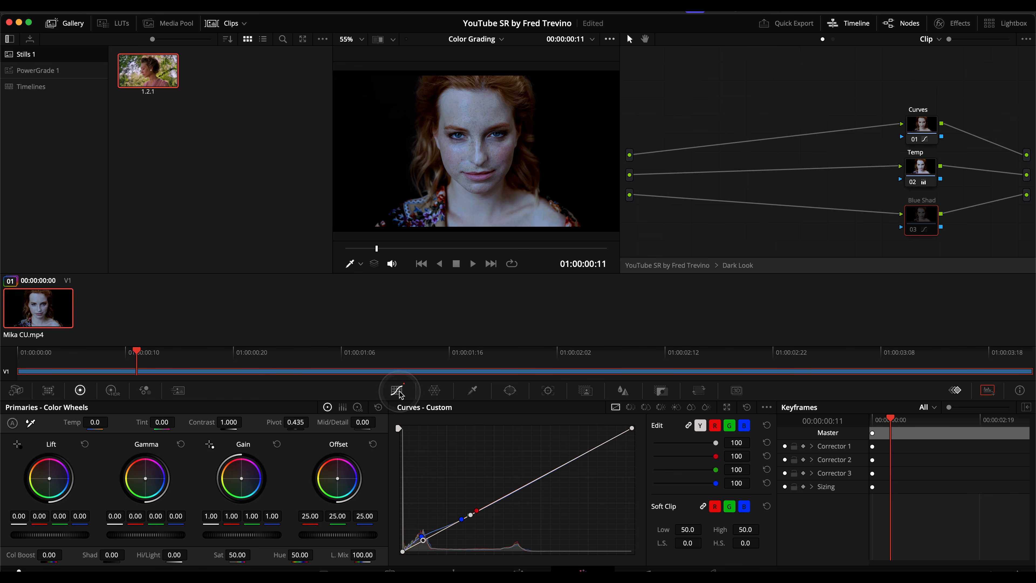
pyautogui.click(689, 426)
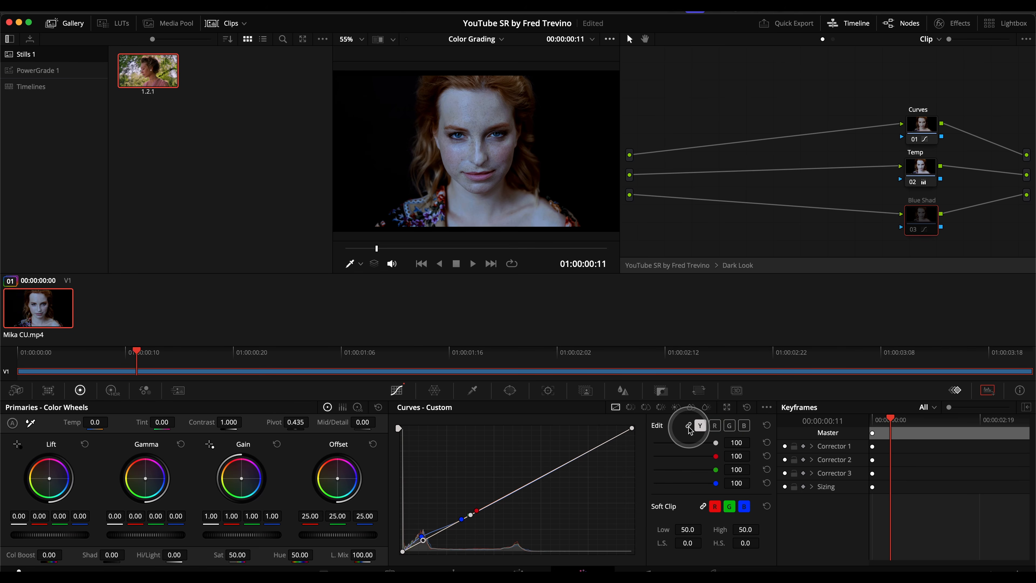
pyautogui.click(744, 427)
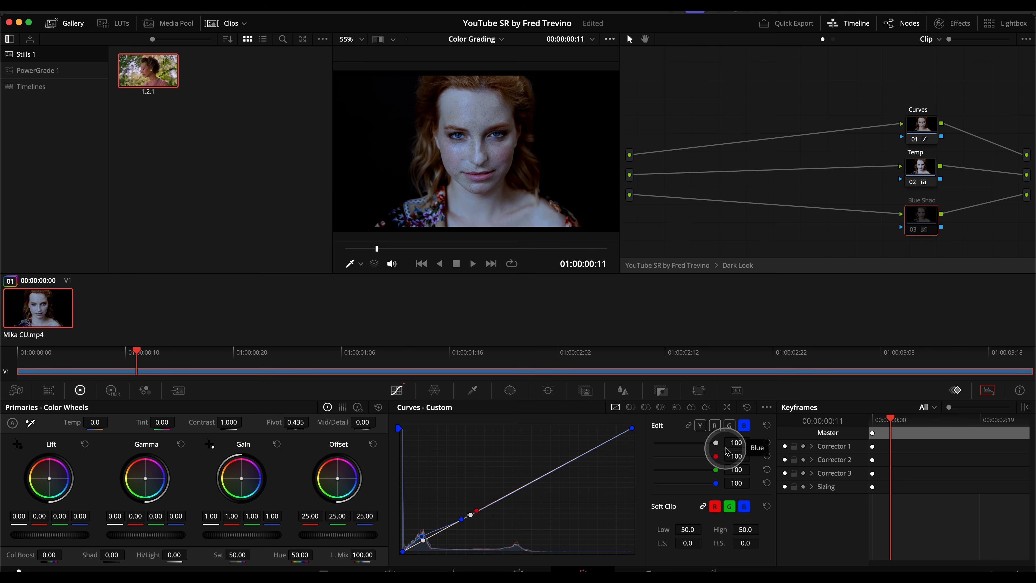
pyautogui.click(727, 408)
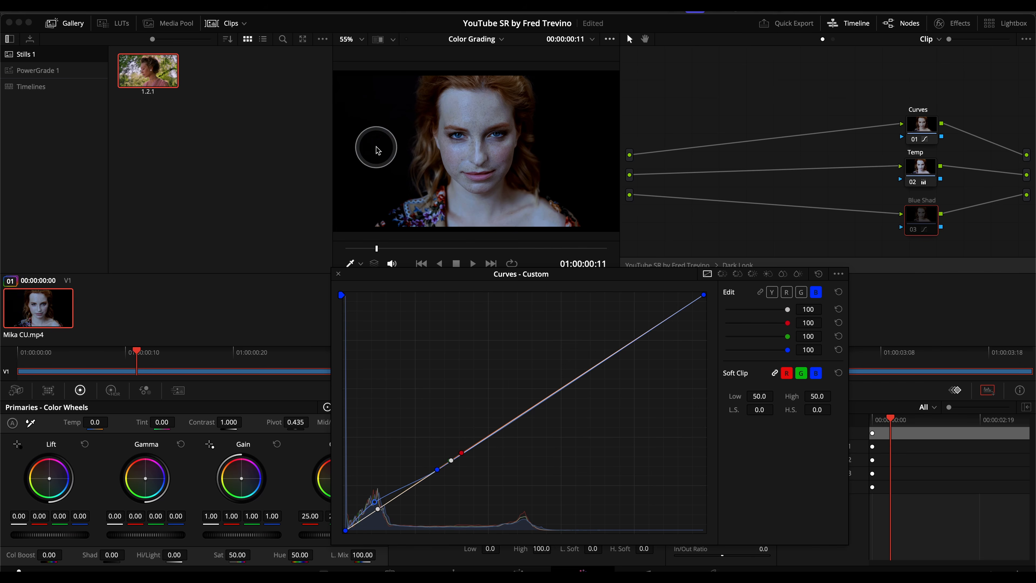
pyautogui.click(370, 129)
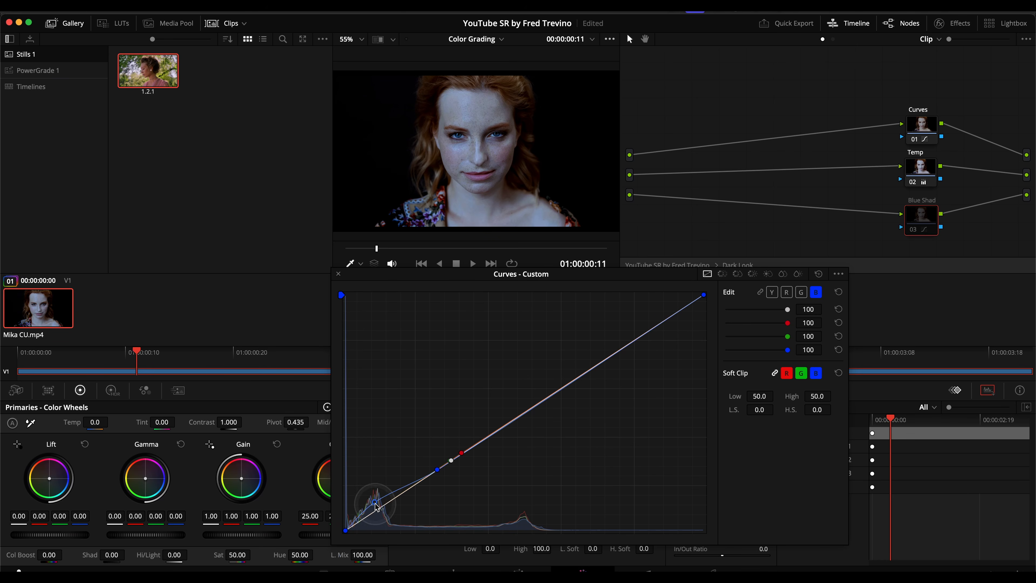
# - Sample the forehead to add a curve point and examine the enabled Blue Shad correction full screen
pyautogui.click(481, 110)
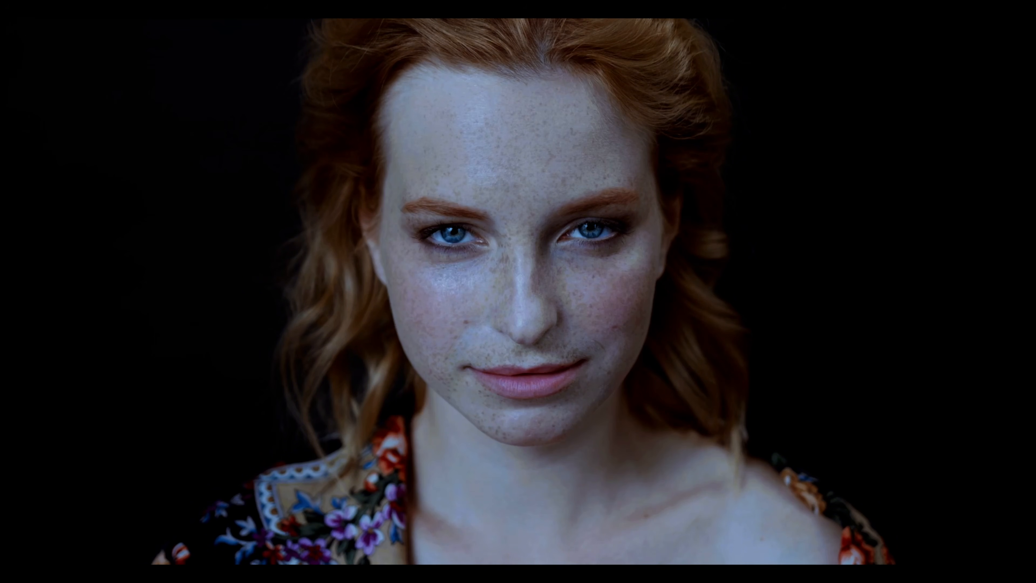
pyautogui.moveTo(363, 130)
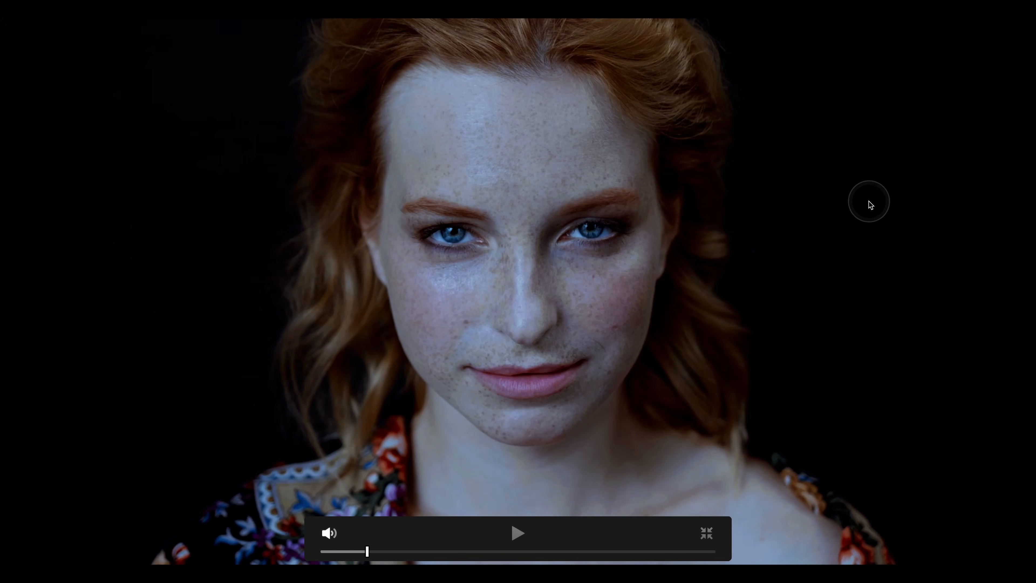
pyautogui.press('Escape')
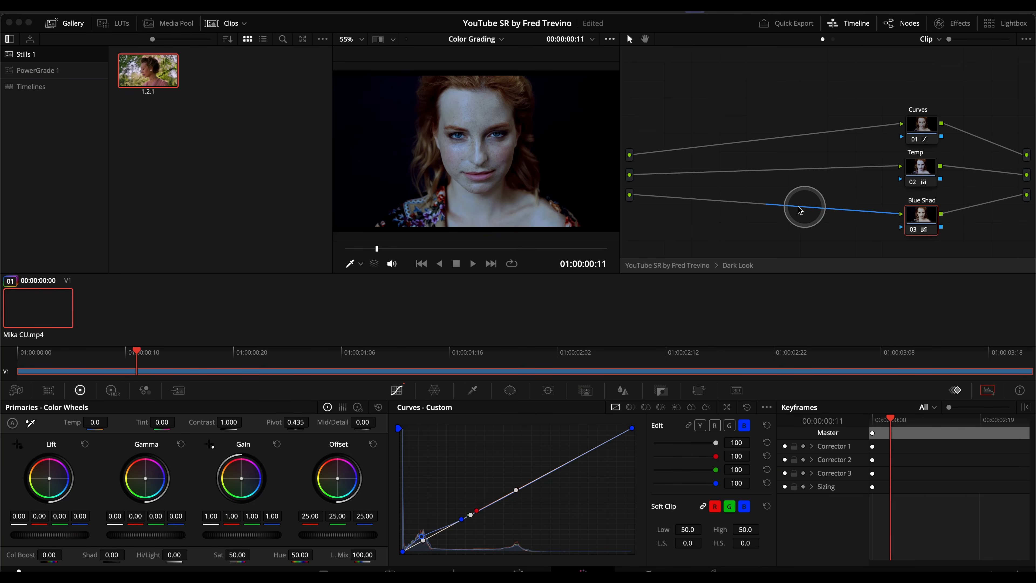
# - Compare the image with all three Dark Look nodes off and on, and return to the clip's main node graph
pyautogui.hotkey('ctrl', 'a')
pyautogui.hotkey('ctrl', 'd')
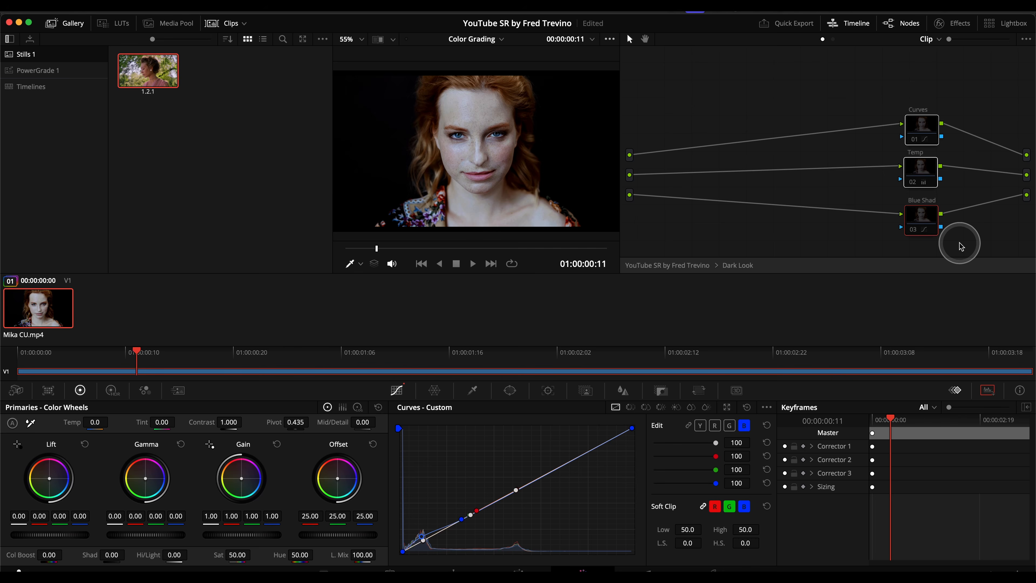
pyautogui.hotkey('ctrl', 'd')
pyautogui.click(879, 236)
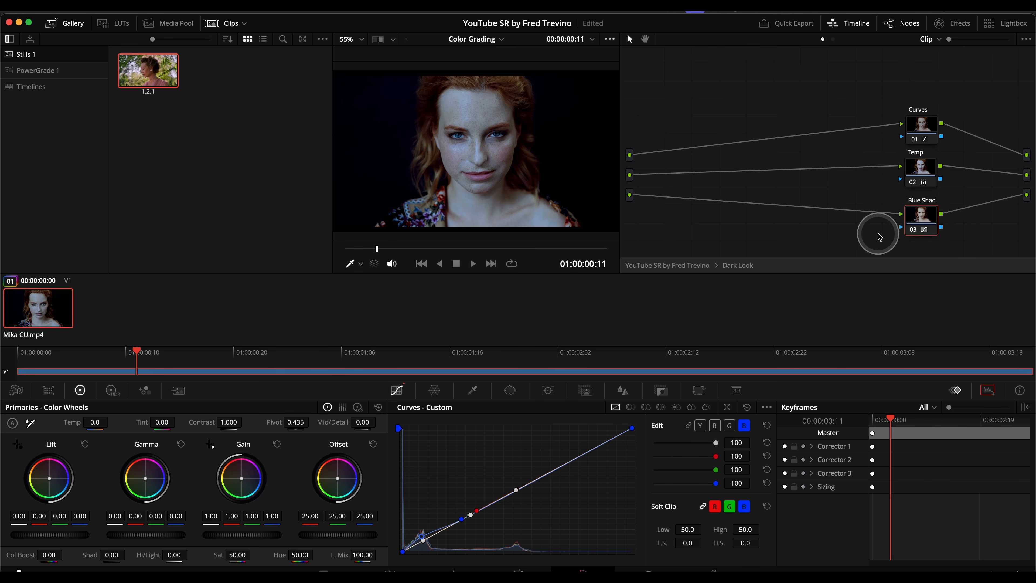
pyautogui.click(663, 270)
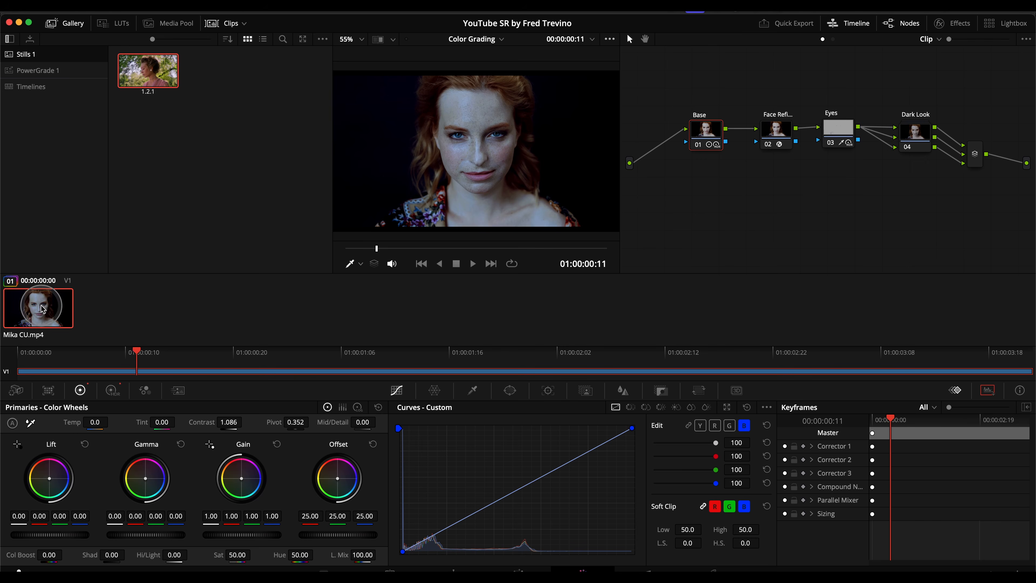
# - Review the Mika CU.mp4 clip's local version options and load the Happy Look version
pyautogui.rightClick(37, 296)
pyautogui.click(98, 36)
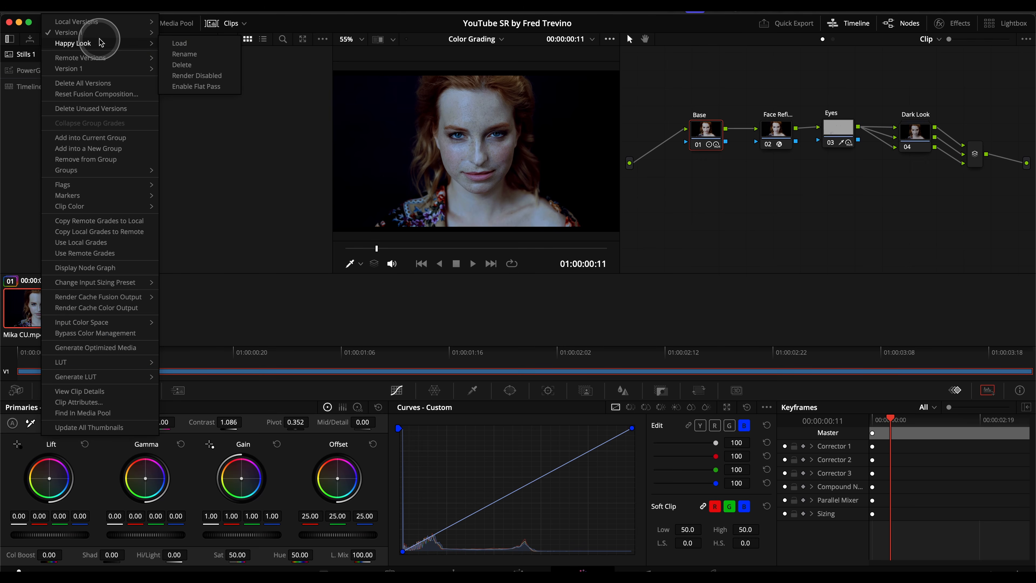
pyautogui.moveTo(99, 26)
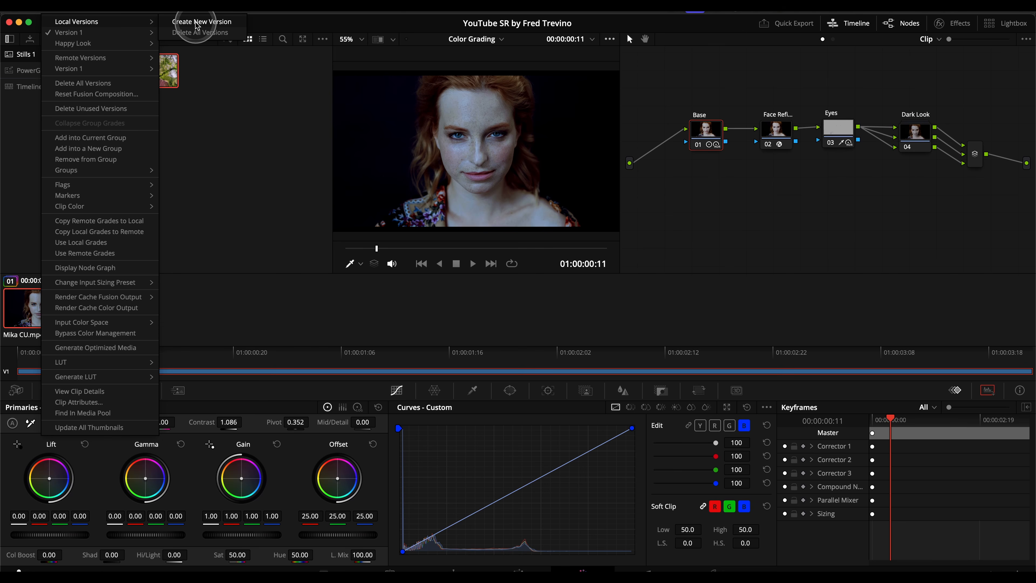
pyautogui.moveTo(77, 46)
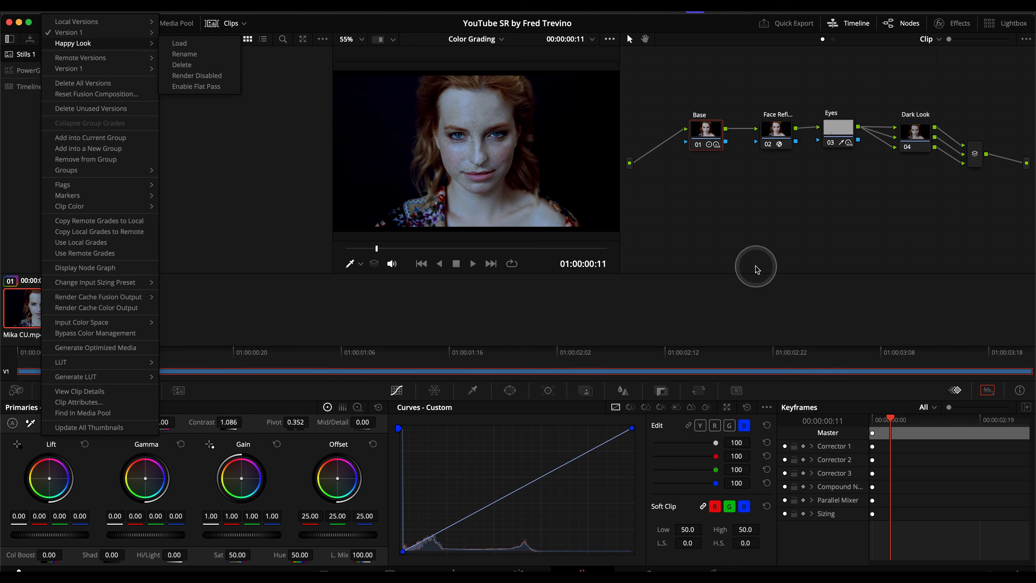
pyautogui.click(806, 248)
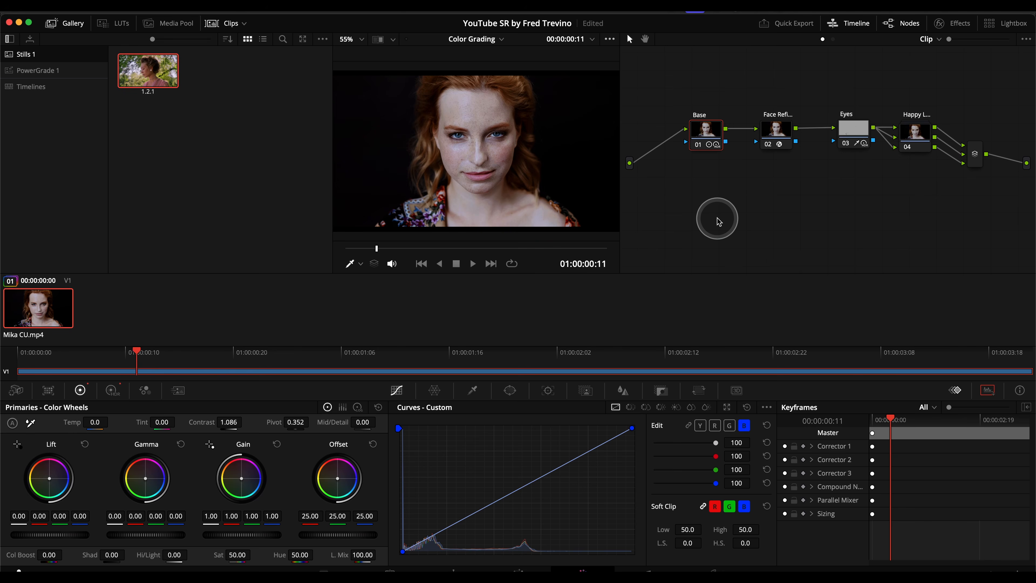
# - Compare the Dark Look version with its grade off and on against the Happy Look version, leaving Happy Look loaded
pyautogui.press('super+b')
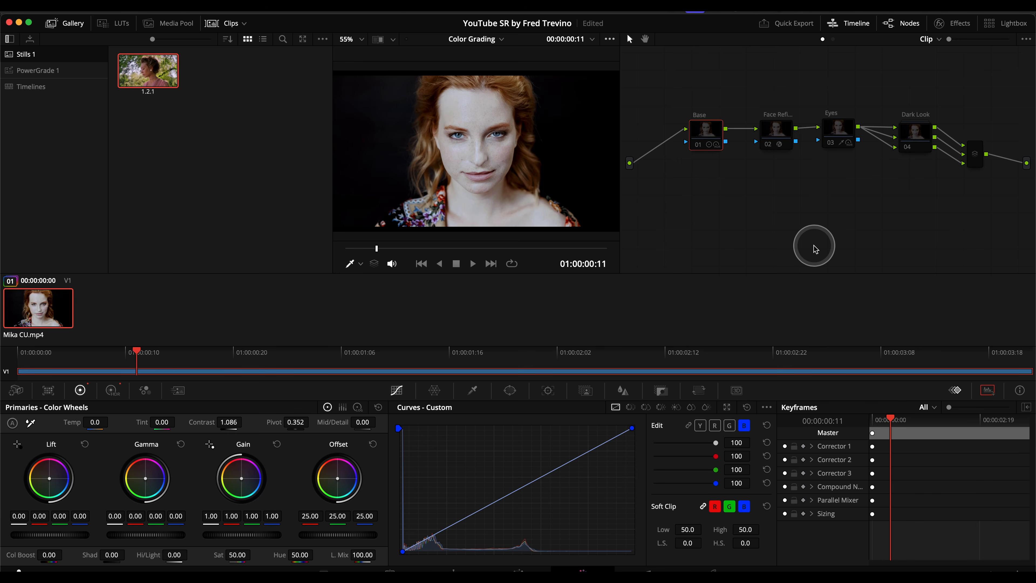
pyautogui.hotkey('ctrl', 'd')
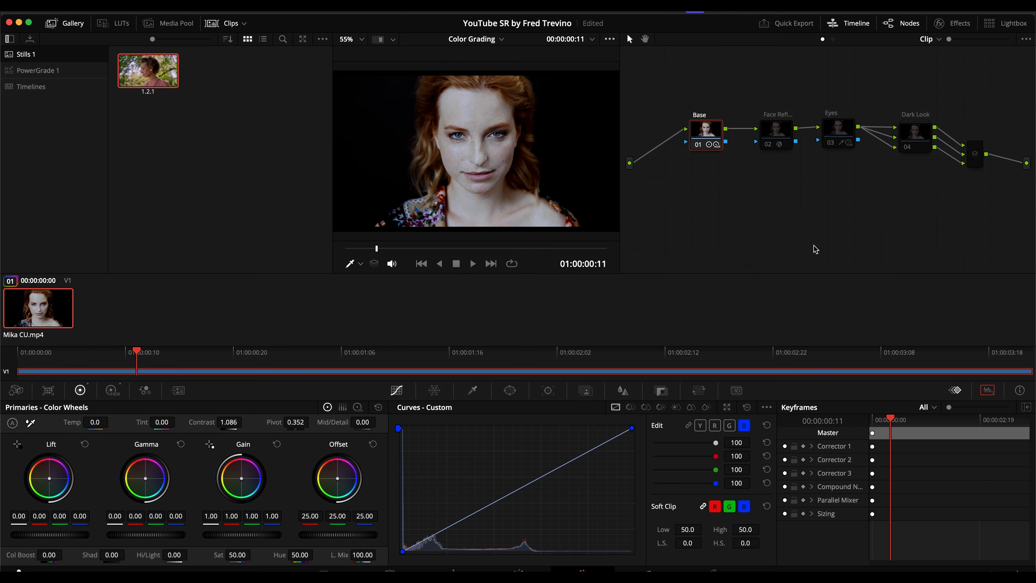
pyautogui.hotkey('ctrl', 'd')
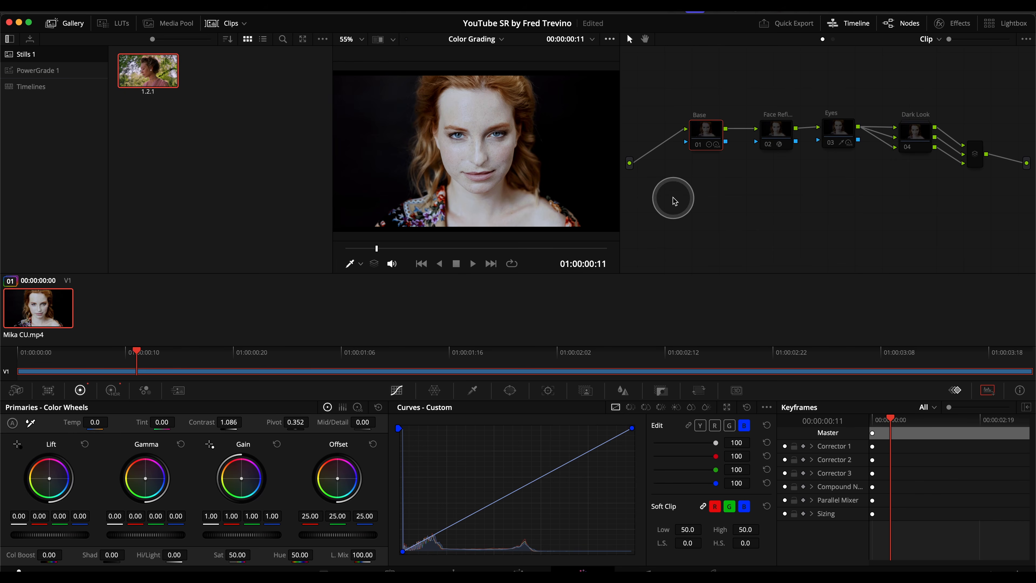
pyautogui.hotkey('ctrl', 'd')
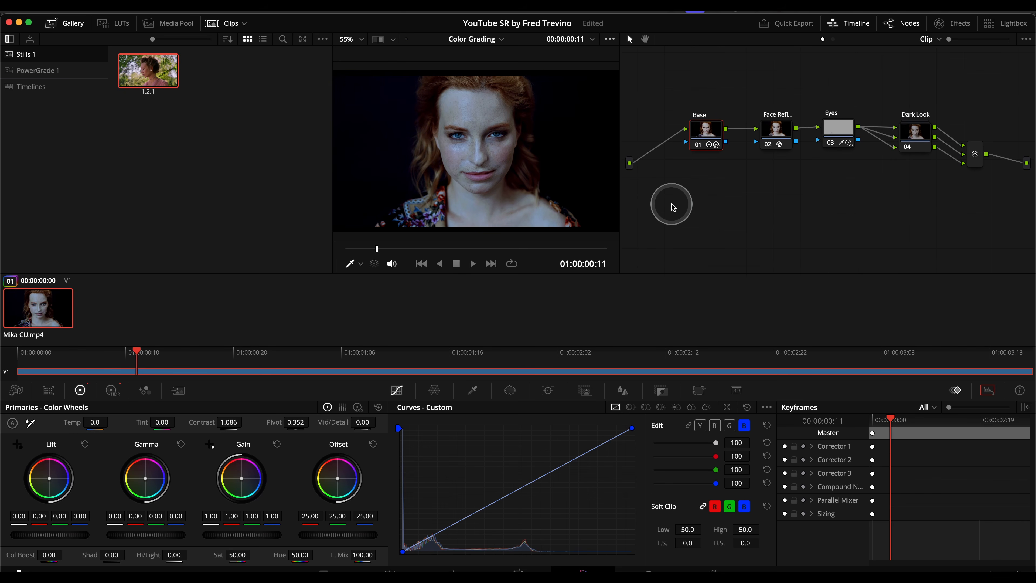
pyautogui.hotkey('ctrl', 'z')
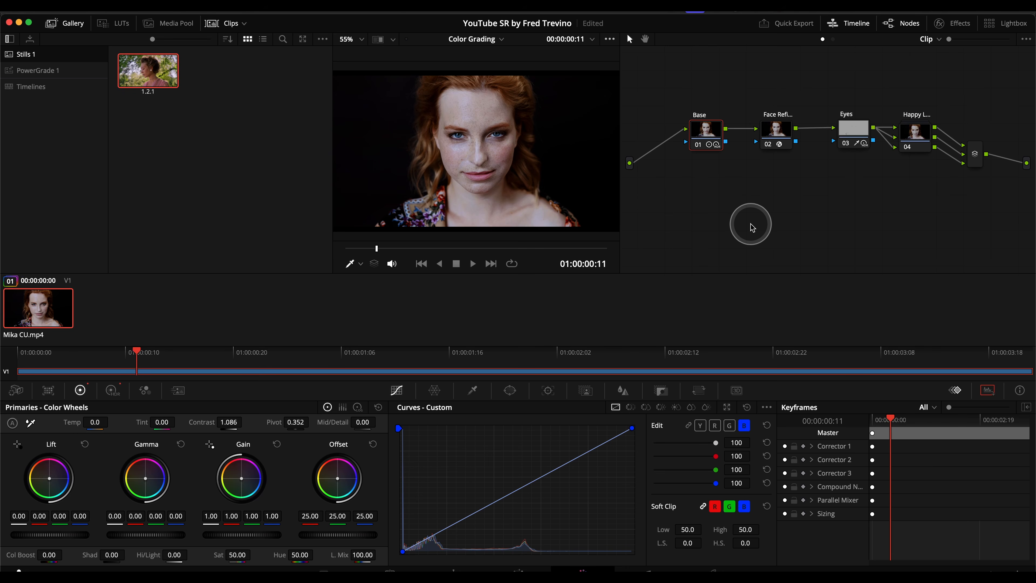
# - Examine the Happy Look version full screen and open the Happy Look compound node's contents
pyautogui.press('super+f')
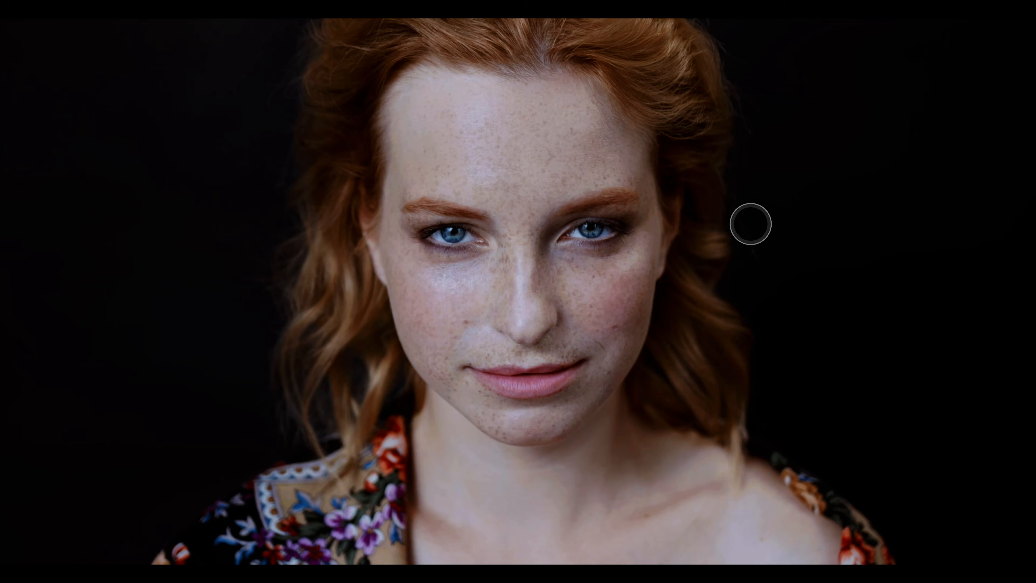
pyautogui.press('Escape')
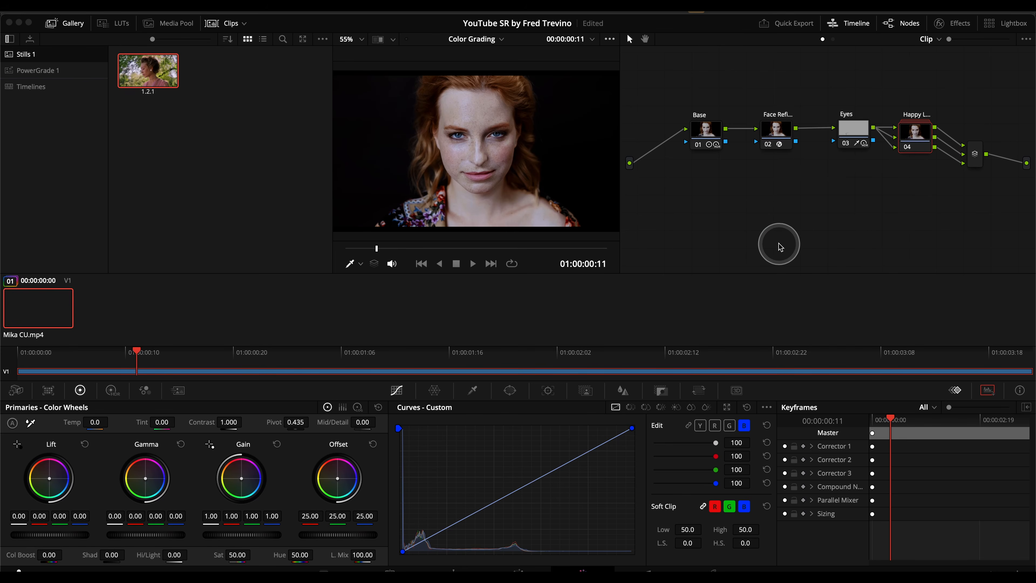
pyautogui.rightClick(916, 140)
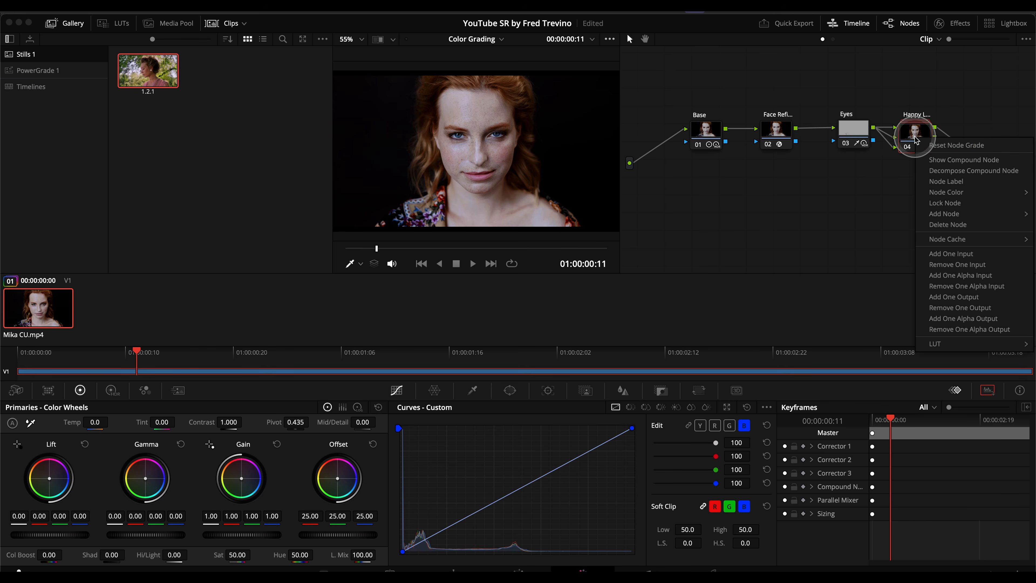
pyautogui.click(964, 161)
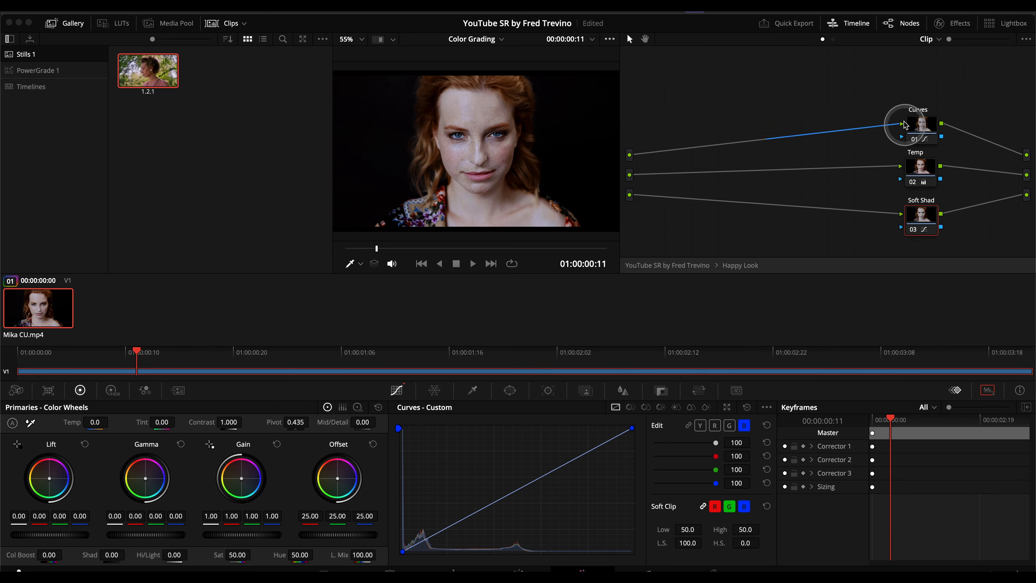
# - Disable the Curves, Temp and Soft Shad nodes, and review the image full screen while re-enabling Curves and Temp
pyautogui.moveTo(938, 86); pyautogui.dragTo(916, 197)
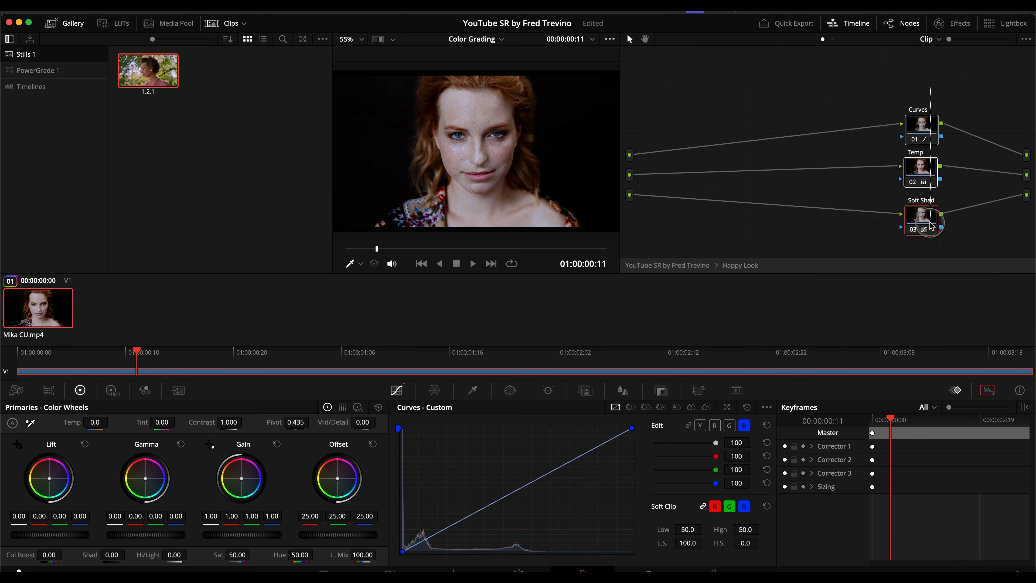
pyautogui.click(930, 247)
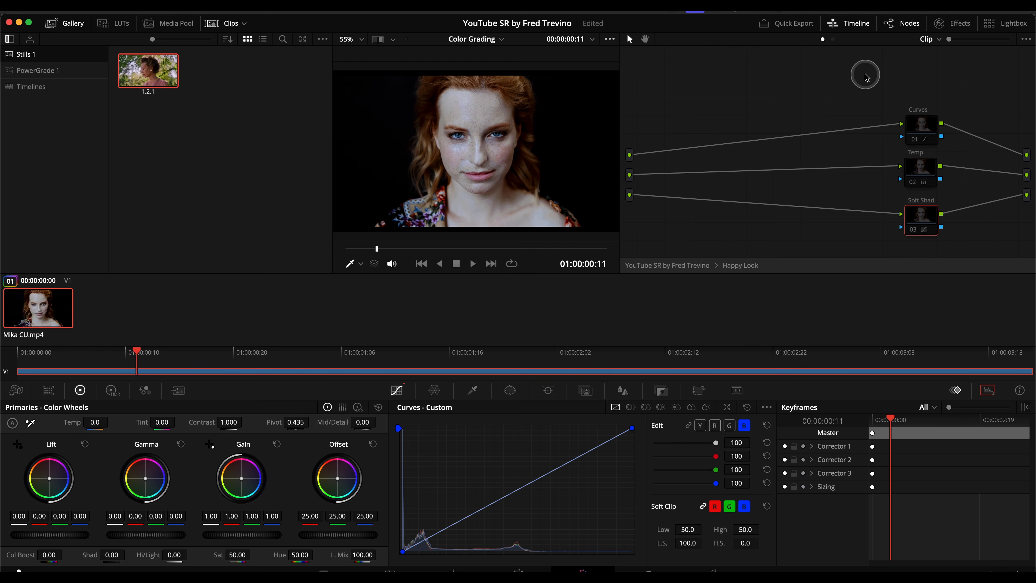
pyautogui.click(912, 120)
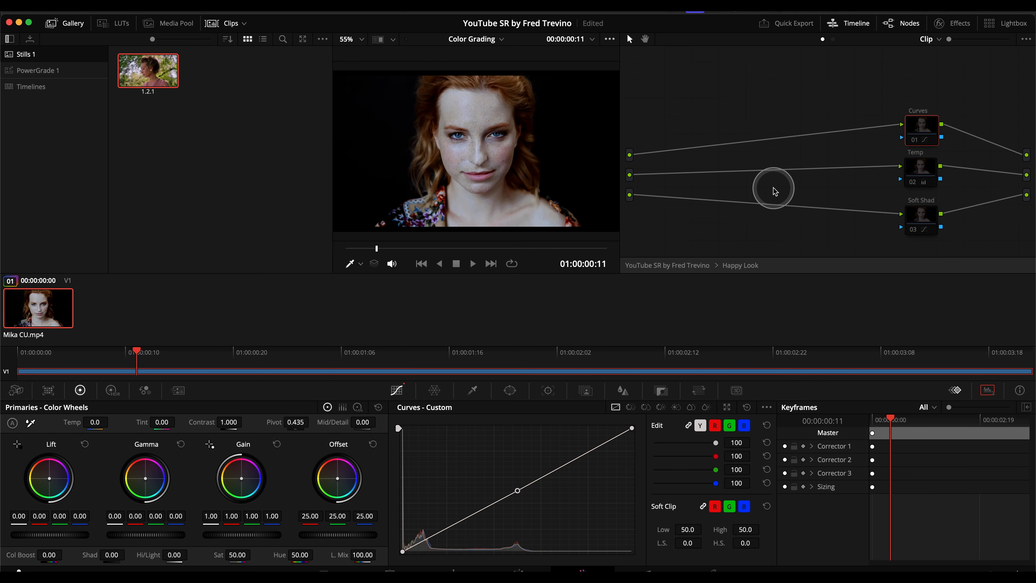
pyautogui.press('super+f')
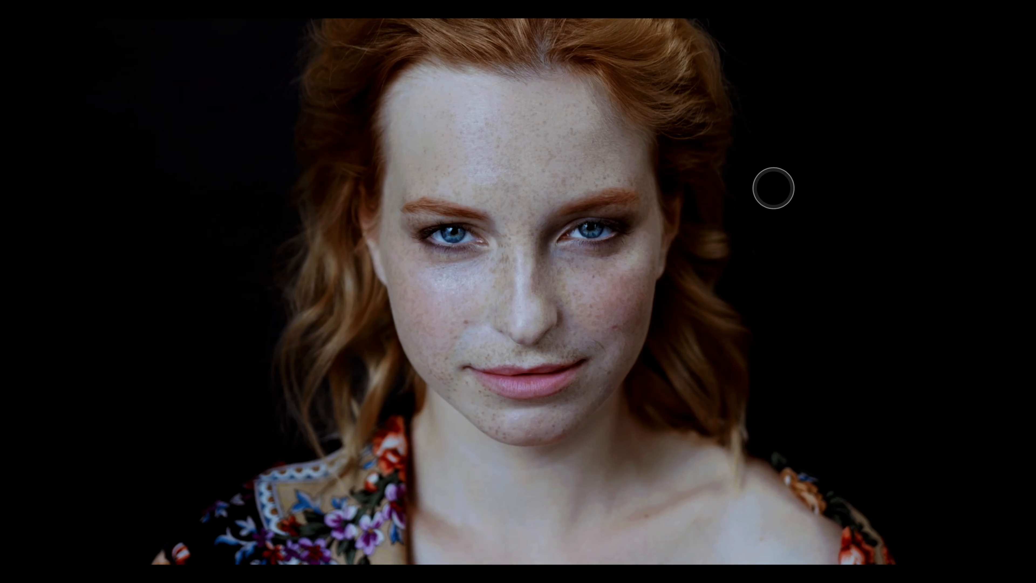
pyautogui.moveTo(765, 187)
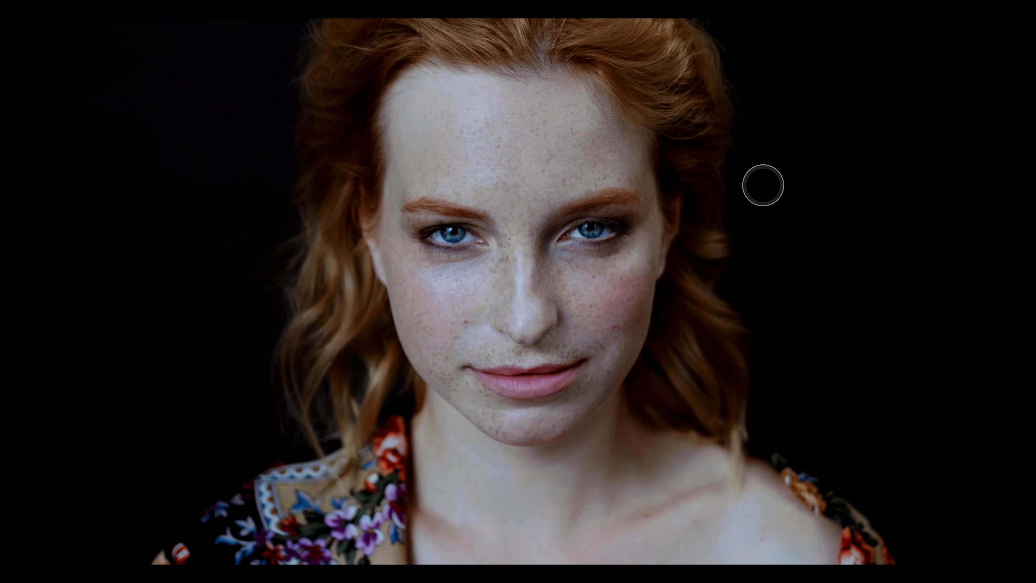
pyautogui.press('Escape')
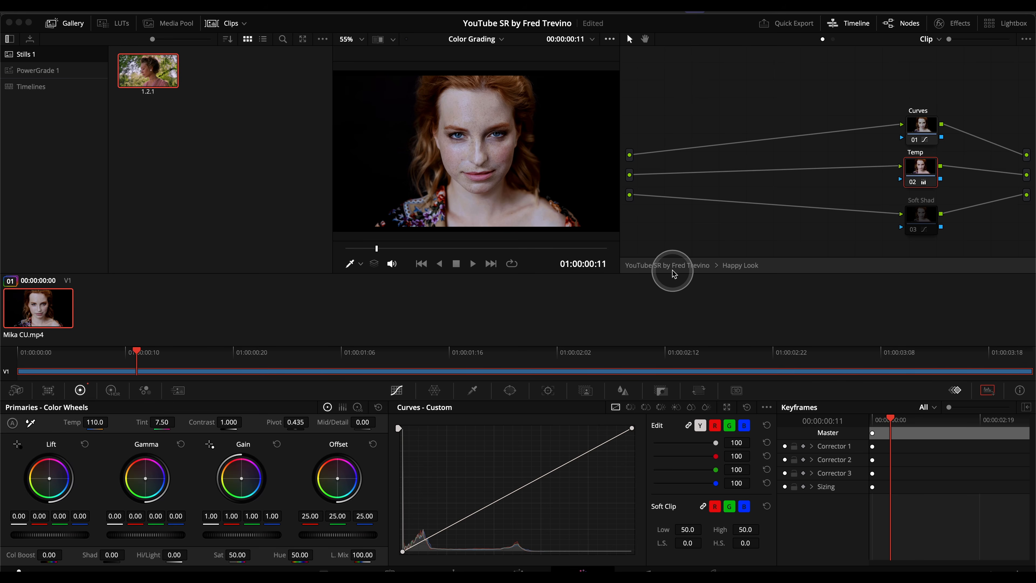
# - Examine the portrait full screen with the Curves and Temp corrections enabled
pyautogui.press('p')
pyautogui.moveTo(810, 268)
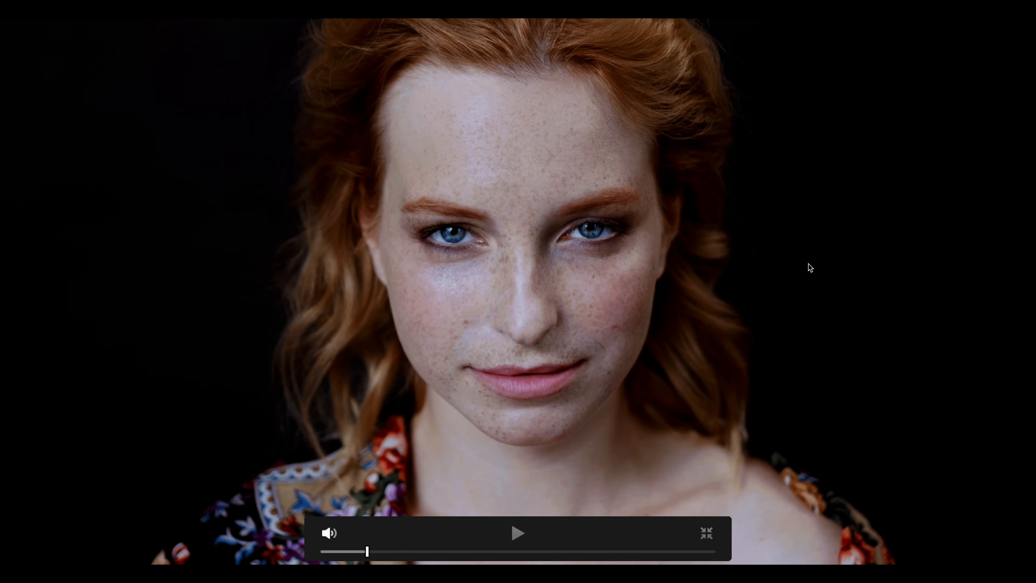
pyautogui.click(808, 265)
pyautogui.press('p')
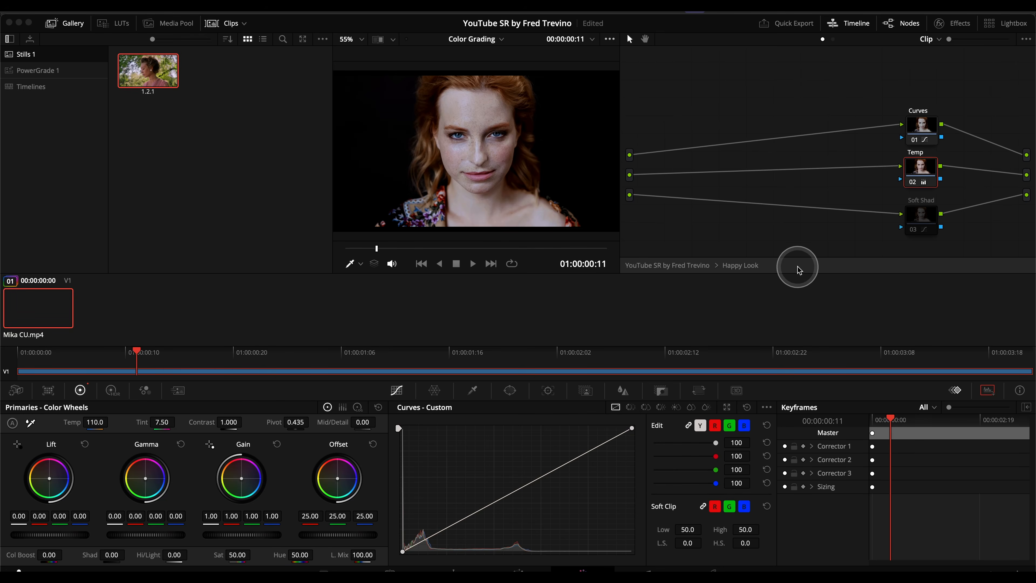
# - Review the Soft Shad node's low soft clip correction full screen with the node enabled, and return to the clip's main node graph
pyautogui.click(926, 220)
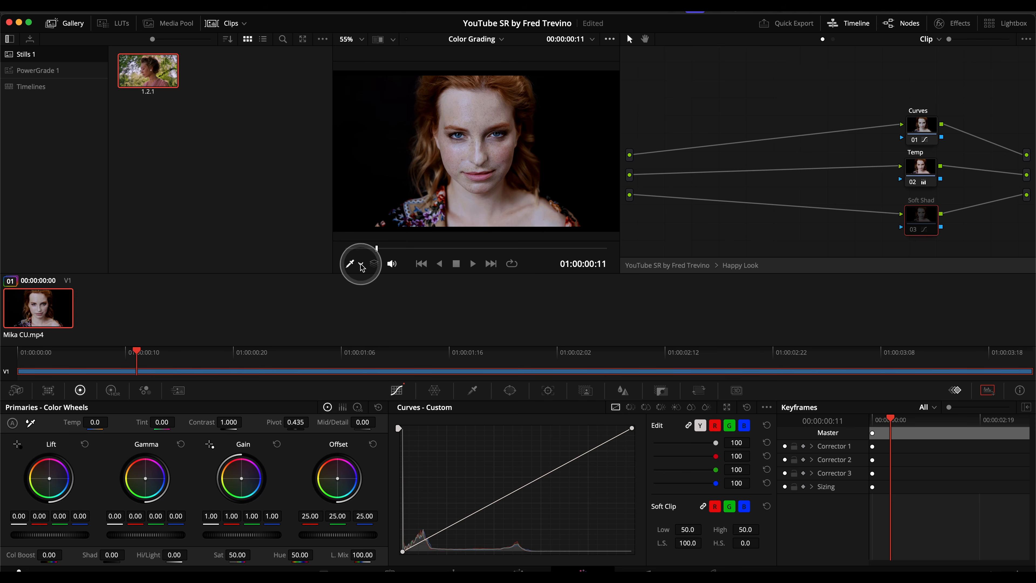
pyautogui.click(665, 551)
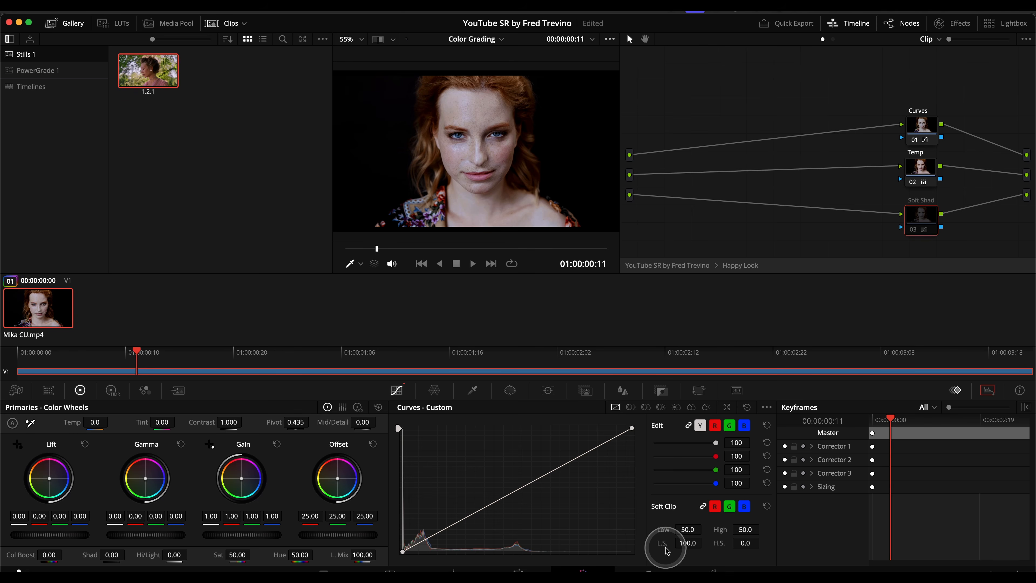
pyautogui.press('super+f')
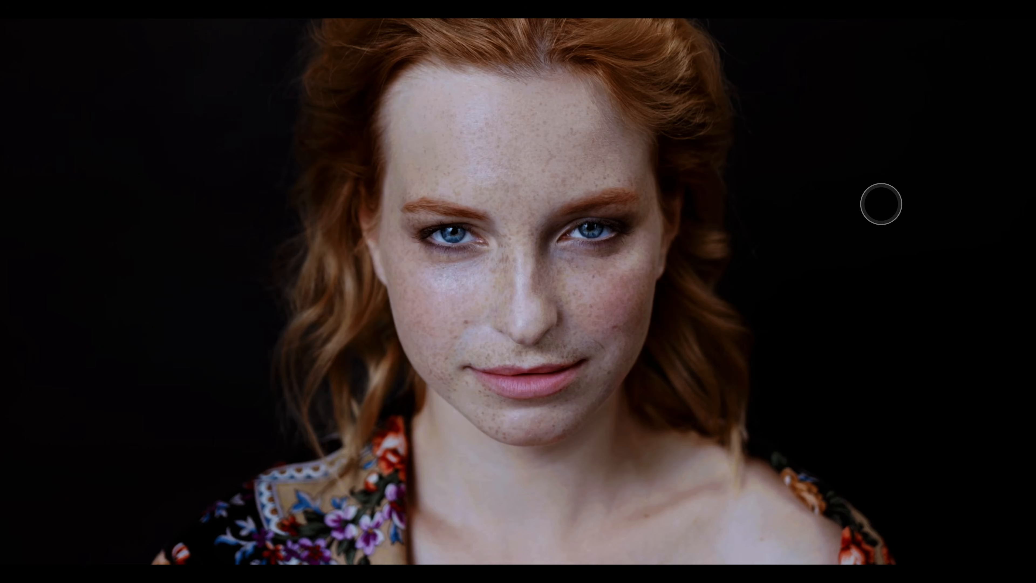
pyautogui.press('Escape')
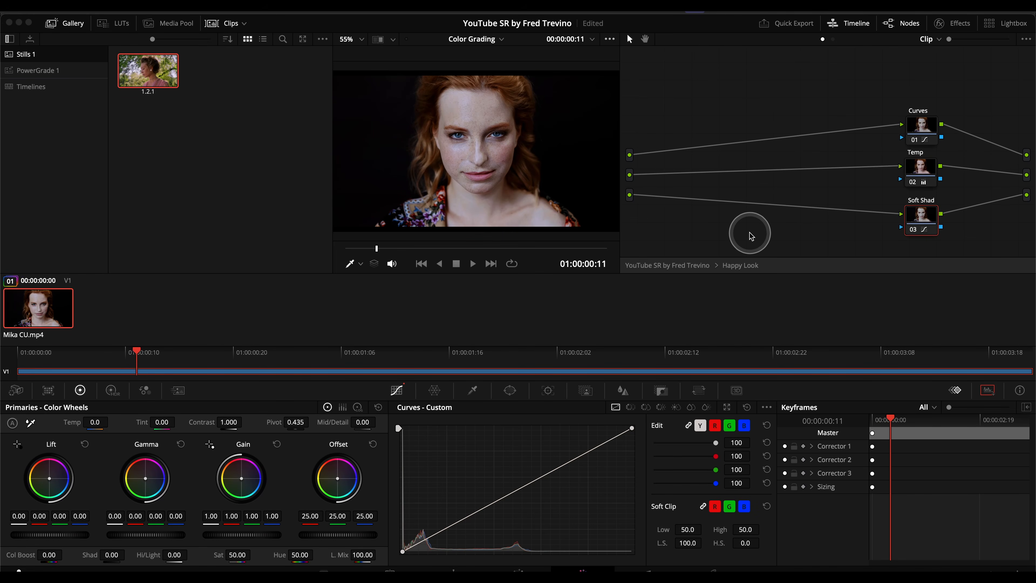
pyautogui.click(671, 265)
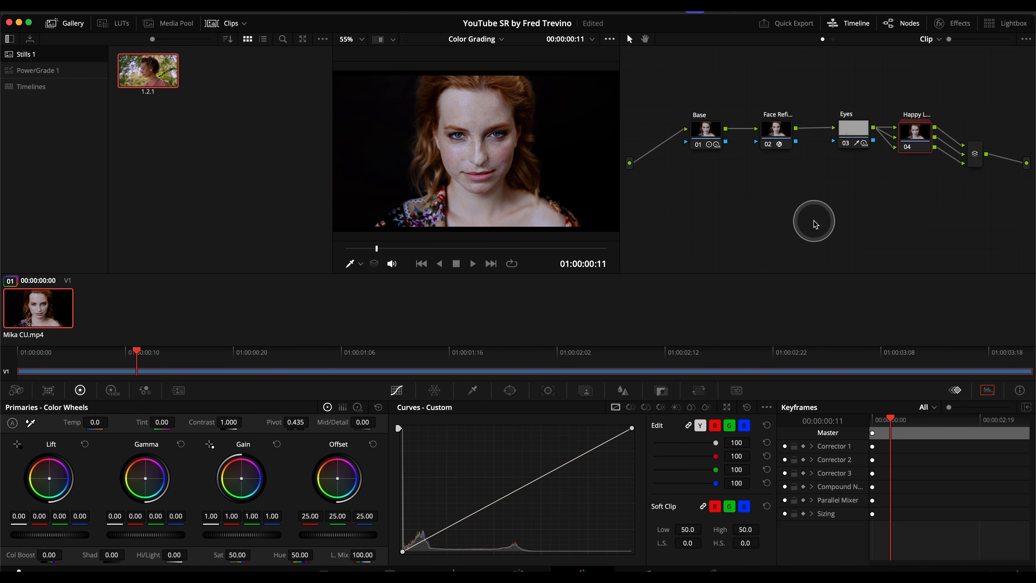
# - Examine the complete Happy Look grade full screen and compare the image with its compound node off and on
pyautogui.press('super+f')
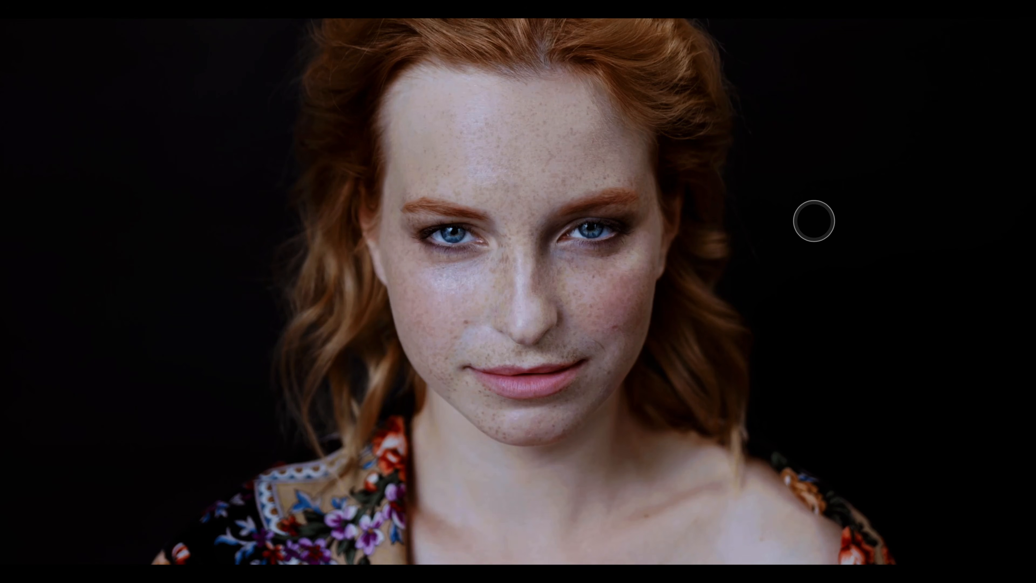
pyautogui.press('Escape')
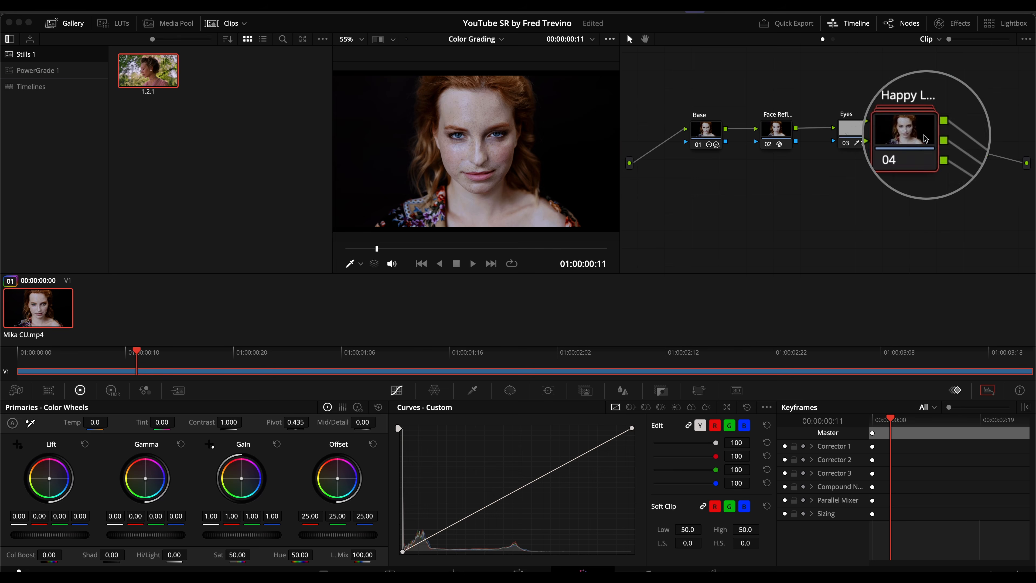
pyautogui.hotkey('ctrl', 'd')
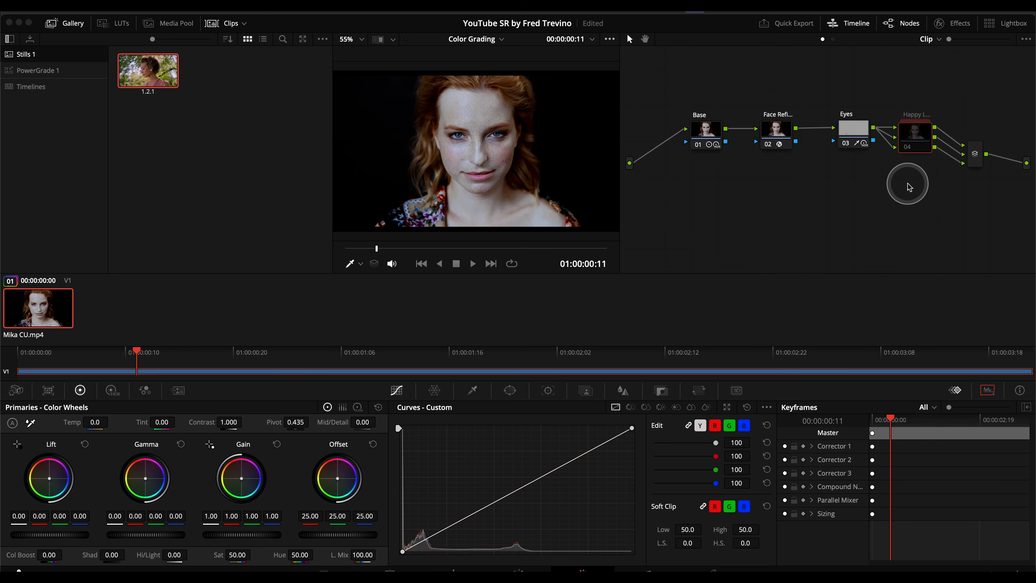
pyautogui.hotkey('ctrl', 'd')
pyautogui.hotkey('ctrl', 'd')
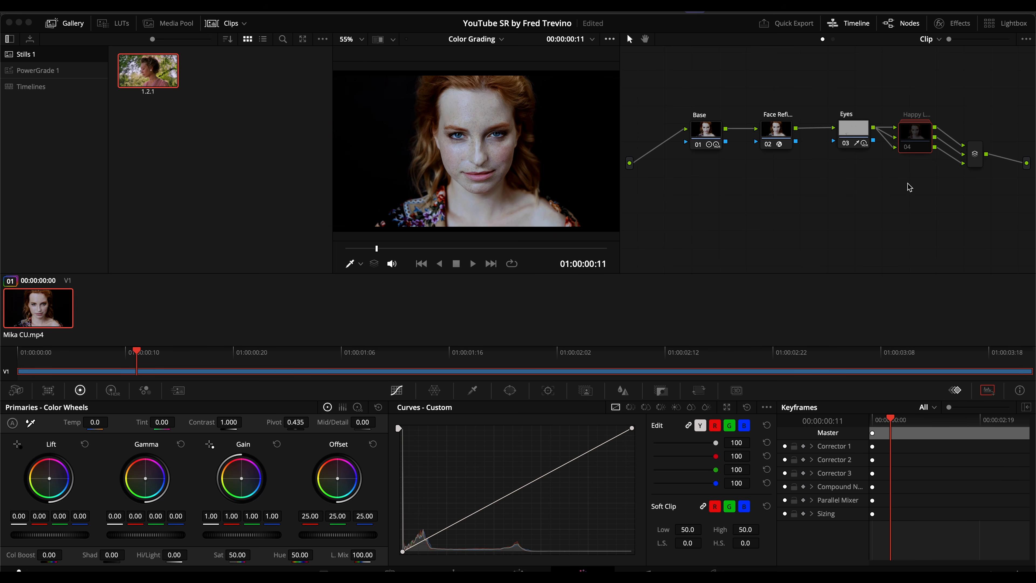
pyautogui.hotkey('ctrl', 'd')
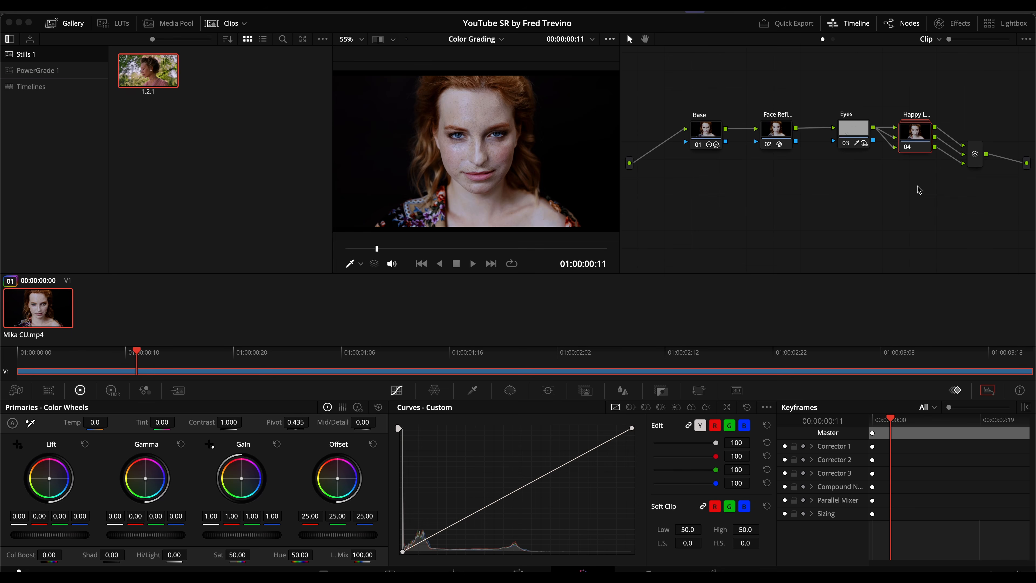
# - Switch between the Dark Look and Happy Look versions to compare them in the viewer and full screen
pyautogui.press('super+b')
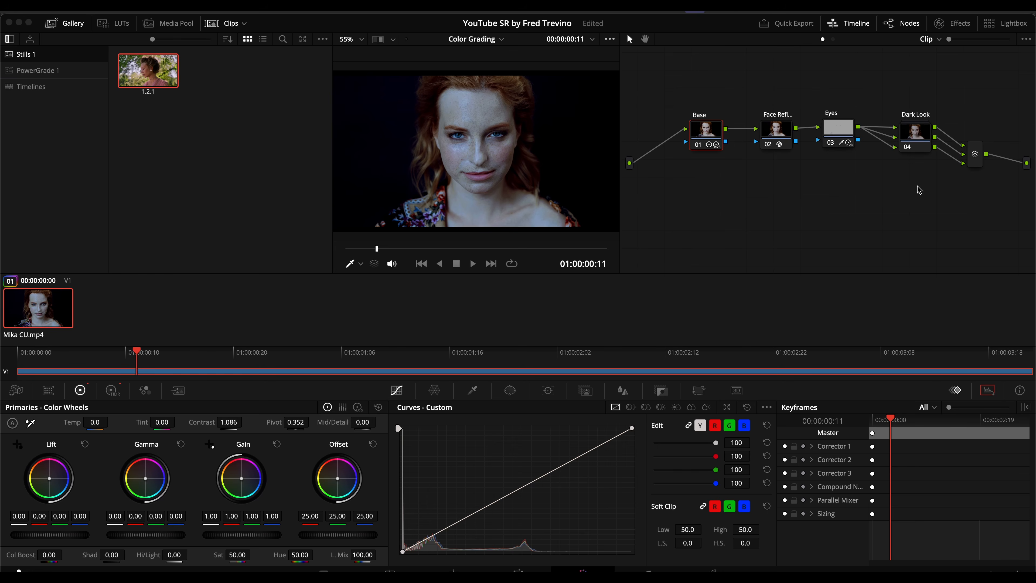
pyautogui.press('super+b')
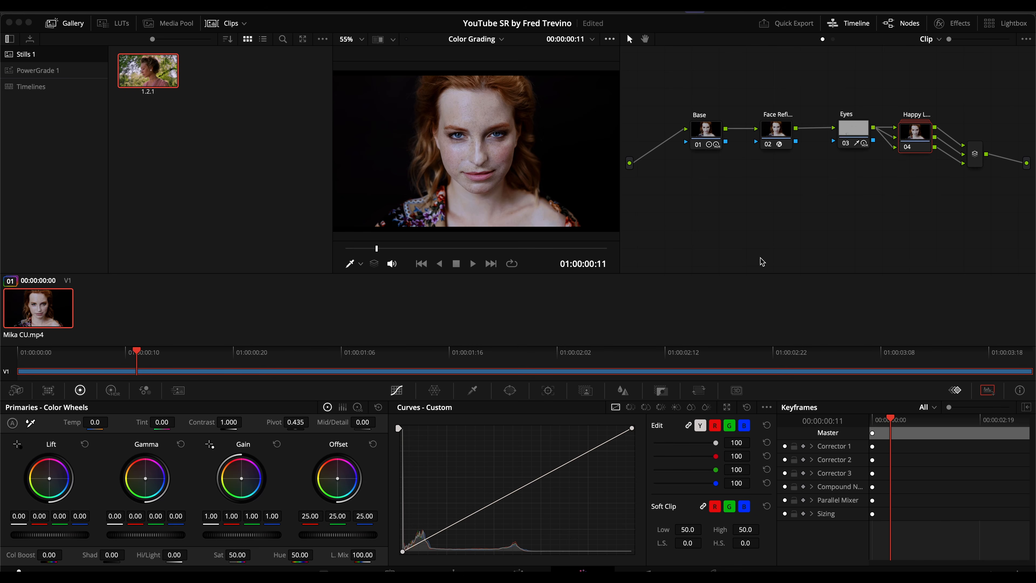
pyautogui.press('super+f')
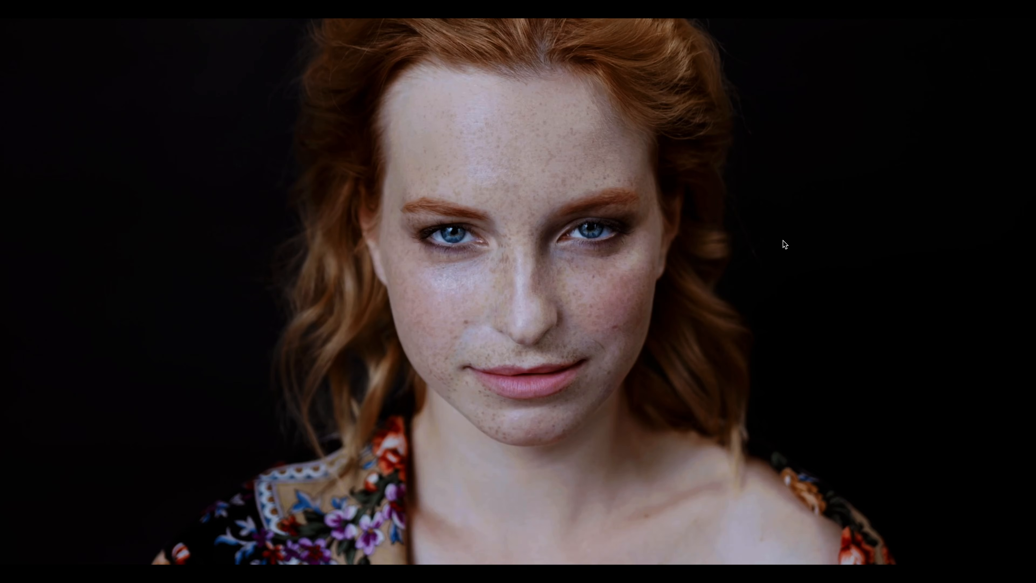
pyautogui.click(783, 241)
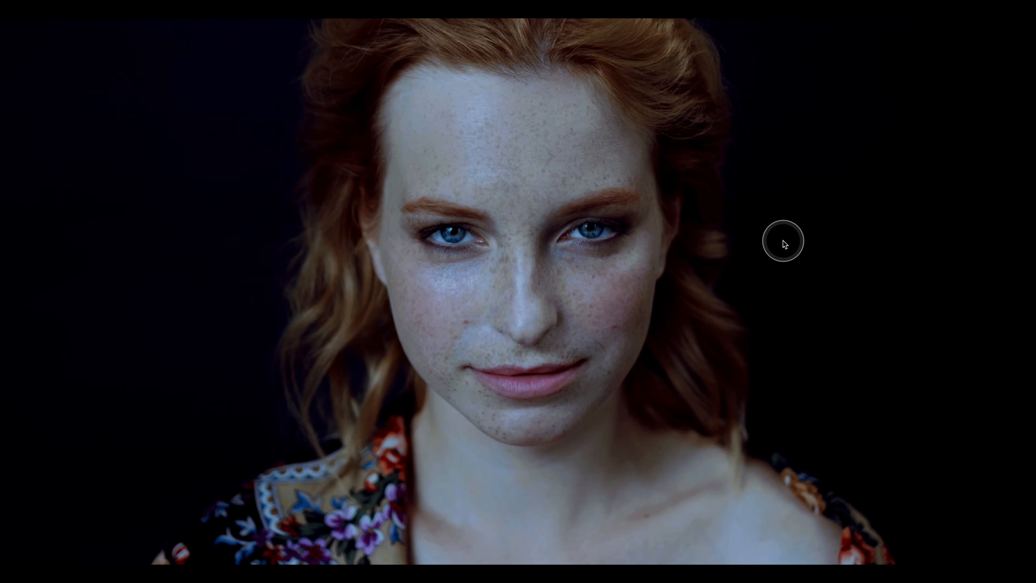
pyautogui.press('2')
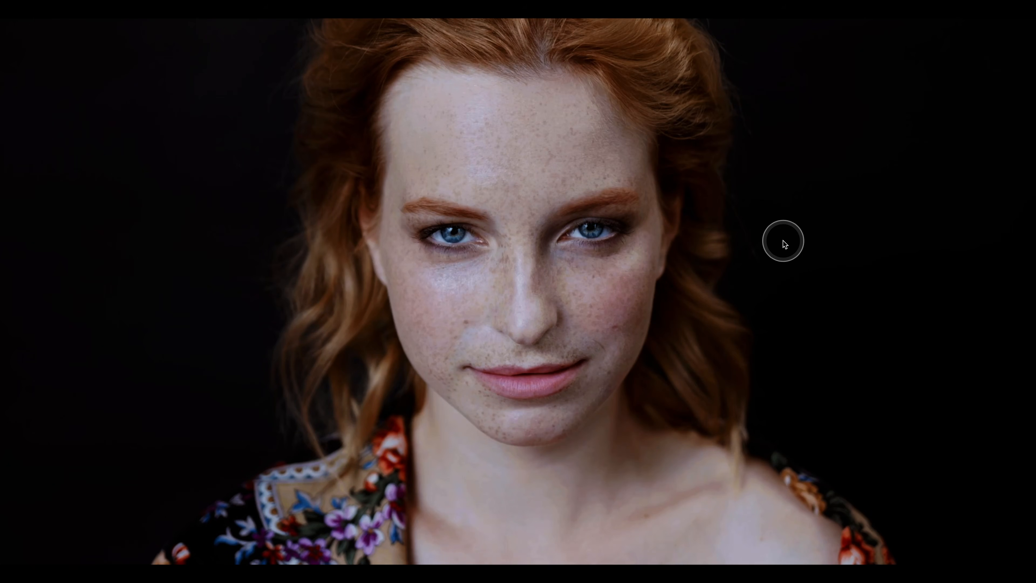
pyautogui.press('Escape')
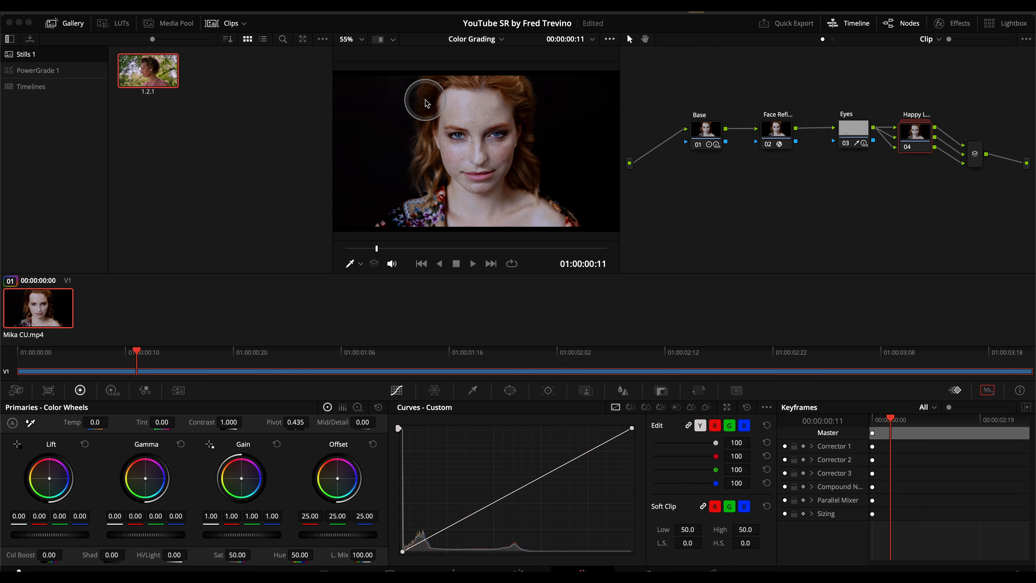
# - Compare the clip's versions side by side in a full-screen split view, leaving the Dark Look version selected
pyautogui.click(392, 40)
pyautogui.click(420, 70)
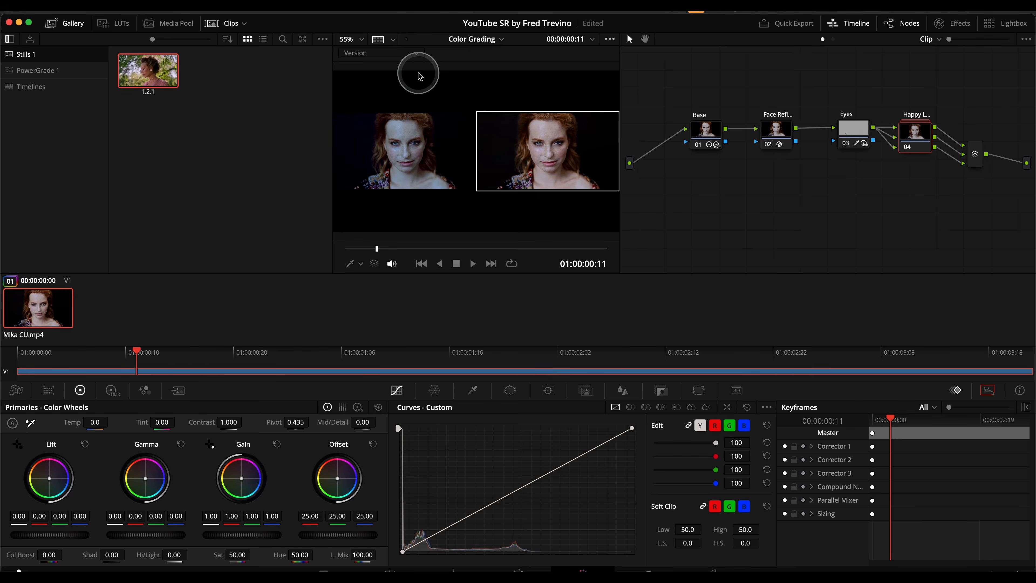
pyautogui.press('super+f')
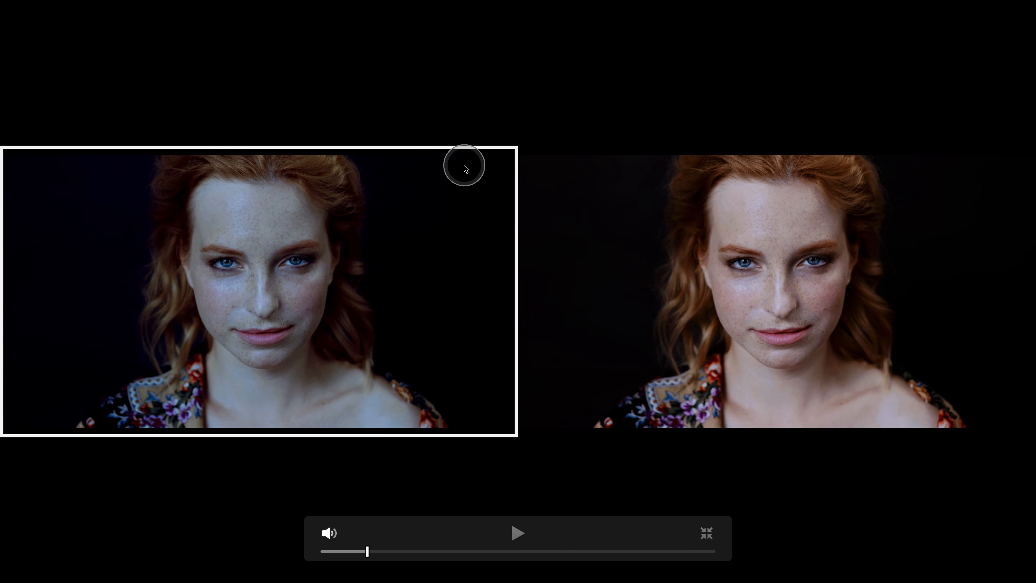
pyautogui.press('Escape')
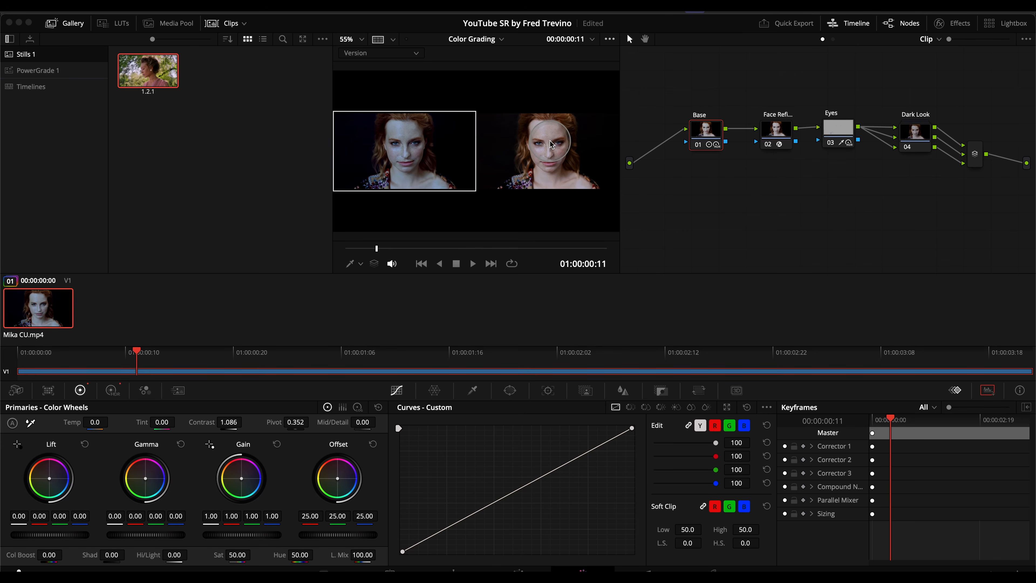
# - Turn off the split-screen comparison and examine the Dark Look version full screen
pyautogui.click(705, 168)
pyautogui.hotkey('shift', 'd')
pyautogui.hotkey('shift', 'd')
pyautogui.click(704, 219)
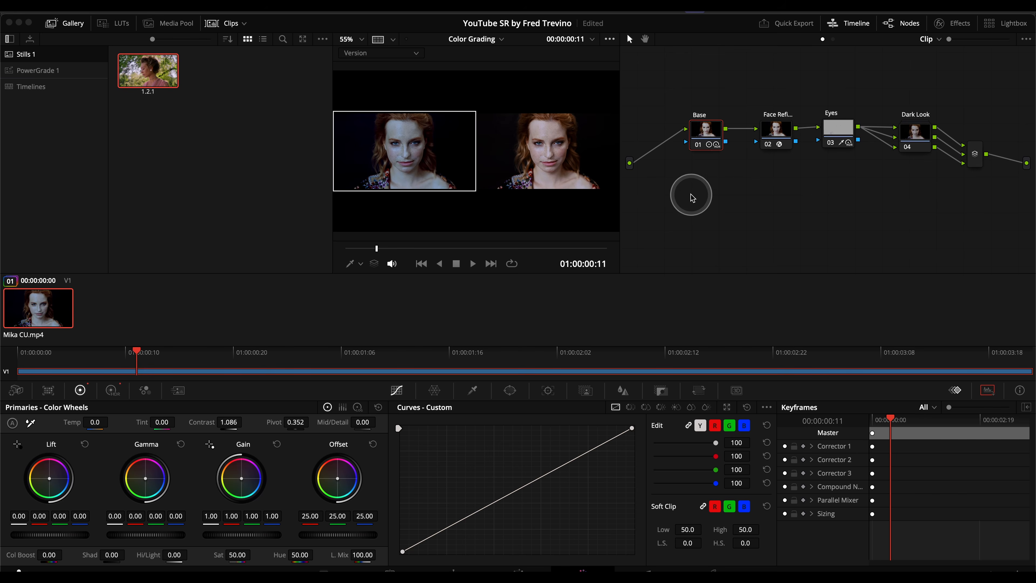
pyautogui.click(778, 221)
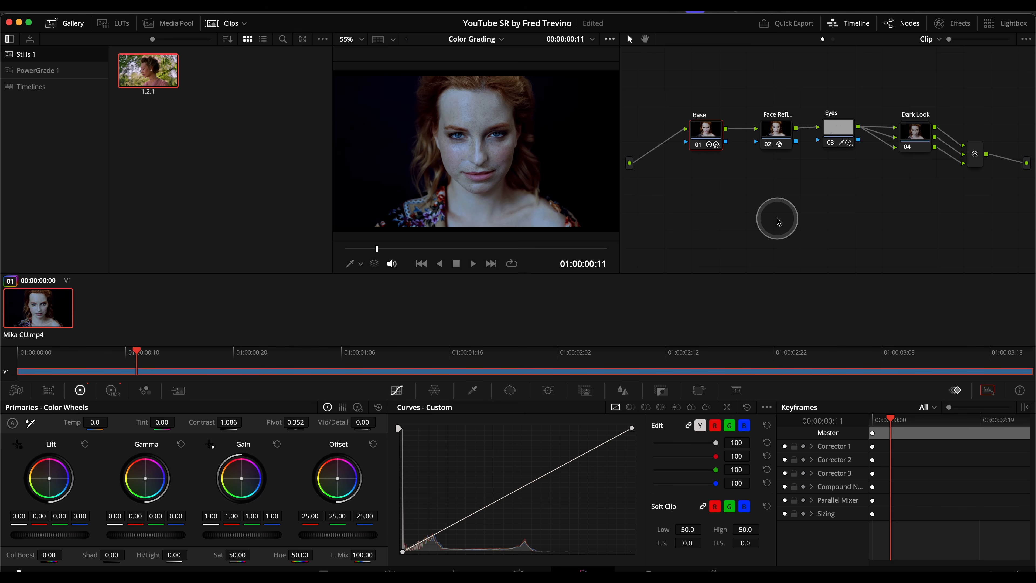
pyautogui.press('super+f')
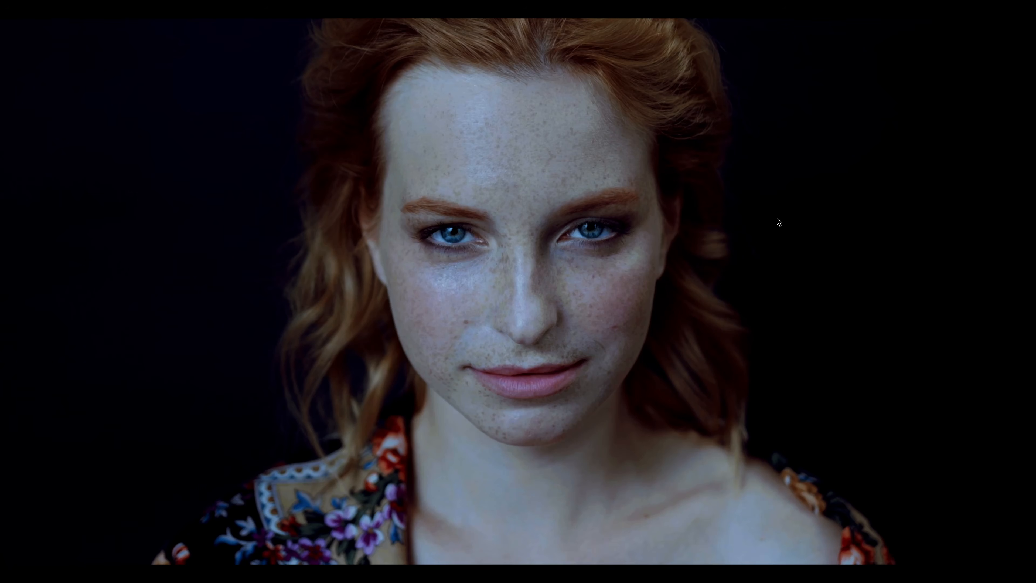
pyautogui.moveTo(680, 139)
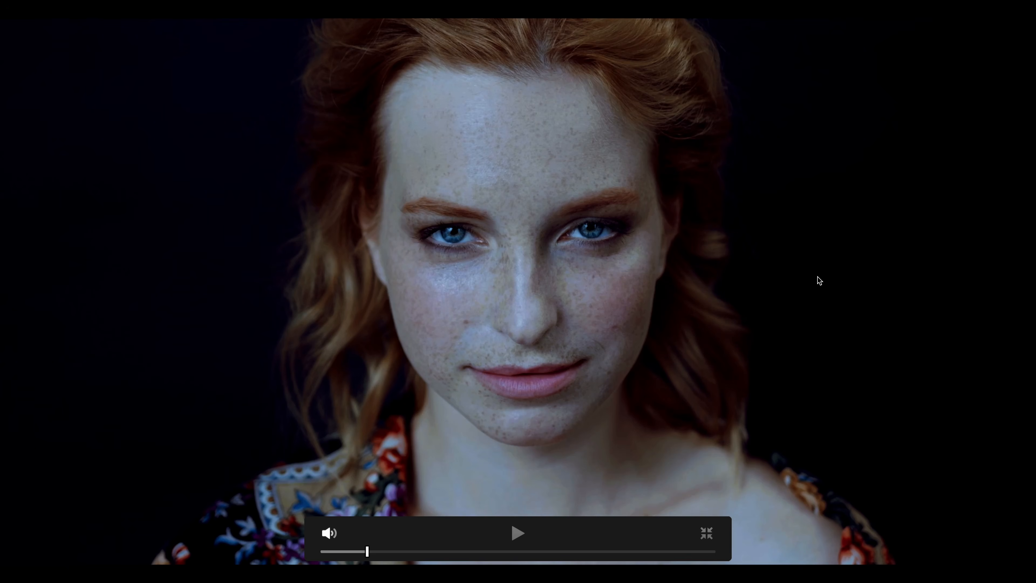
# - Play the clip and compare its Dark Look and Happy Look versions full screen, then return to the normal viewer with the Dark Look version loaded
pyautogui.press('Escape')
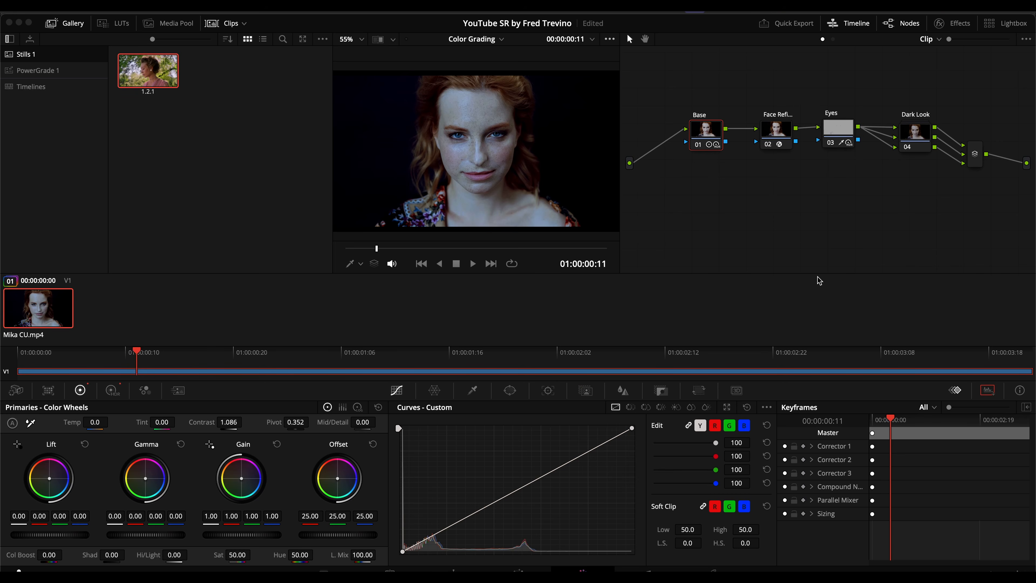
pyautogui.press('space')
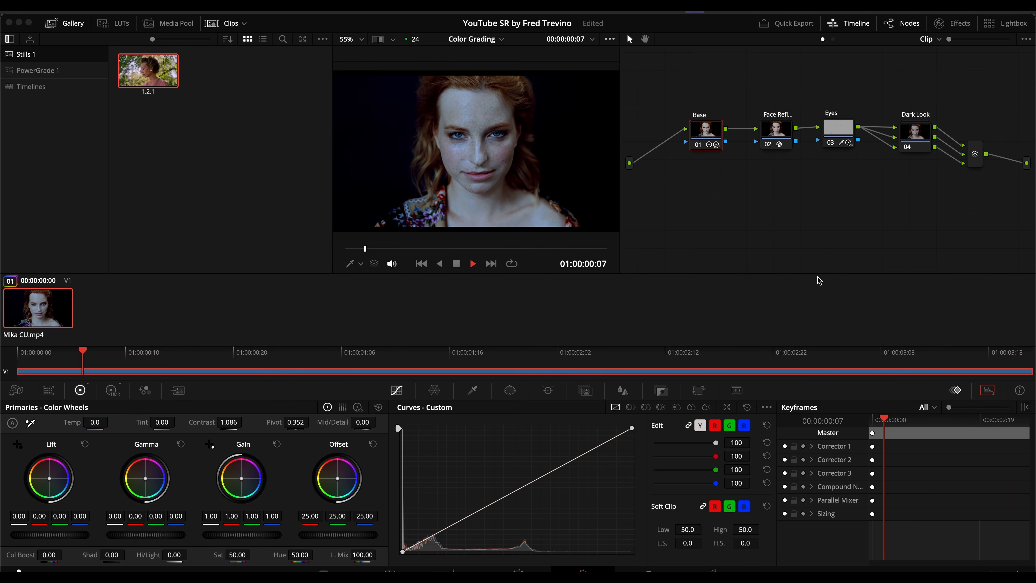
pyautogui.press('super+f')
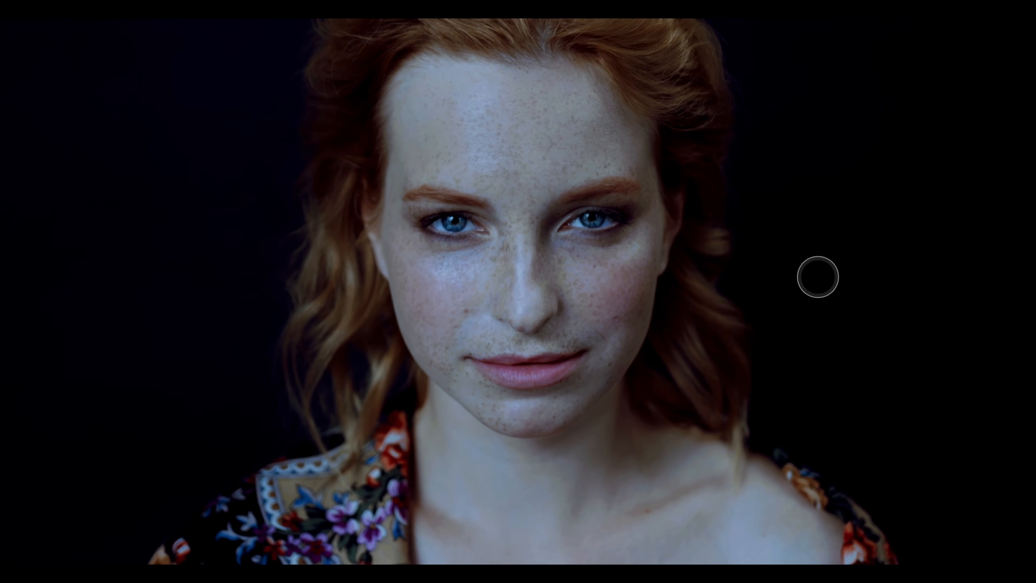
pyautogui.press('super+1')
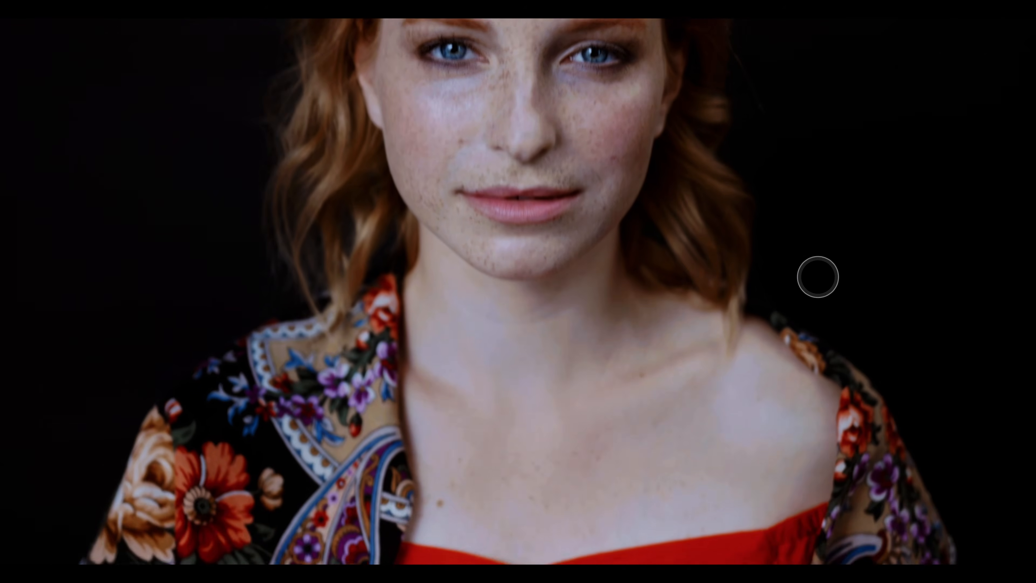
pyautogui.press('Escape')
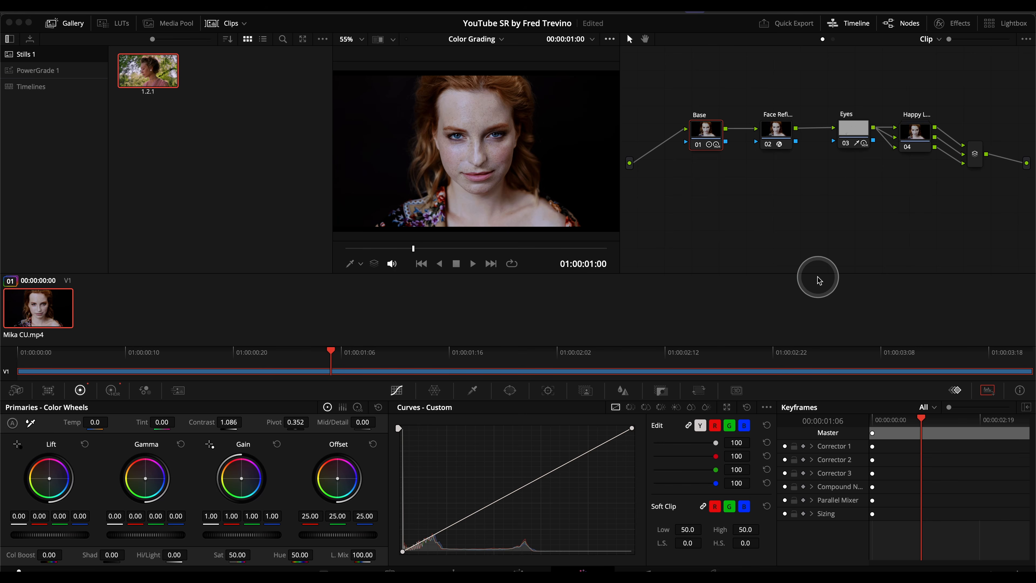
pyautogui.press('super+b')
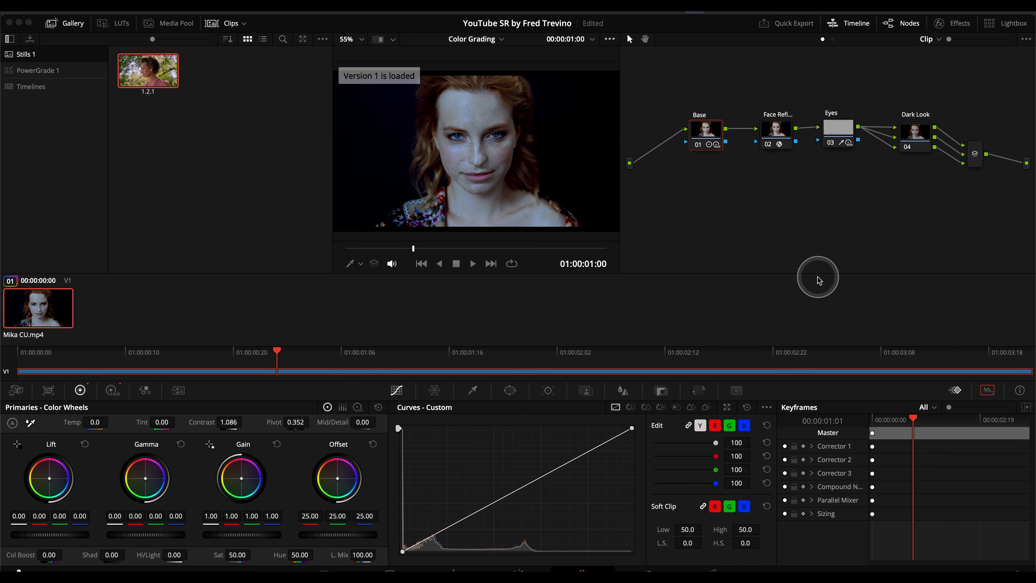